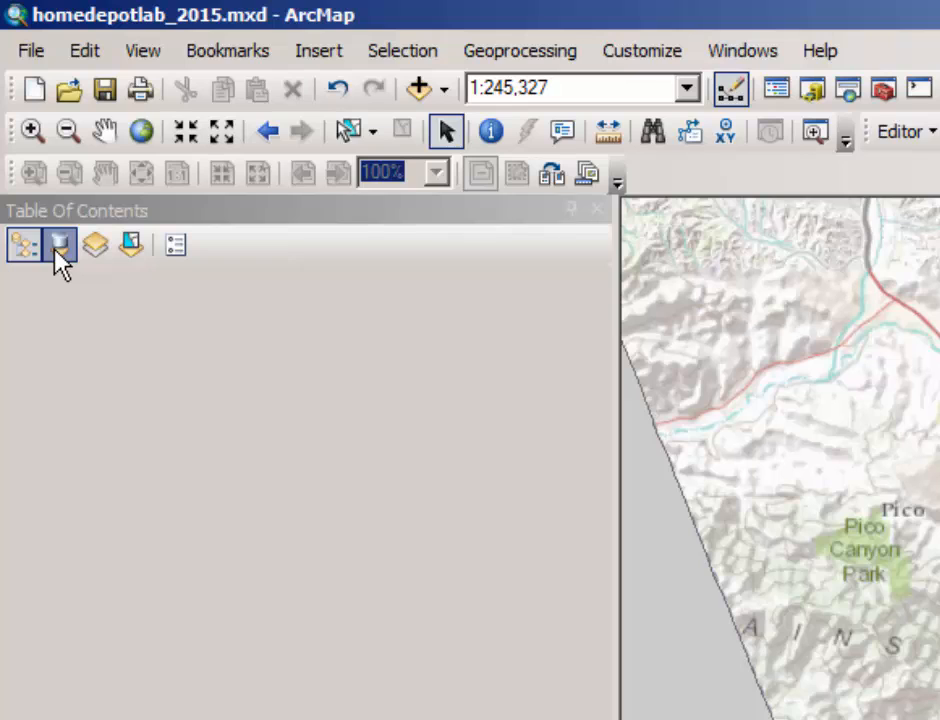
# List the layers by source and open the output location browser for exporting the HomeImprovent_Centers layer's data
pyautogui.click(56, 251)
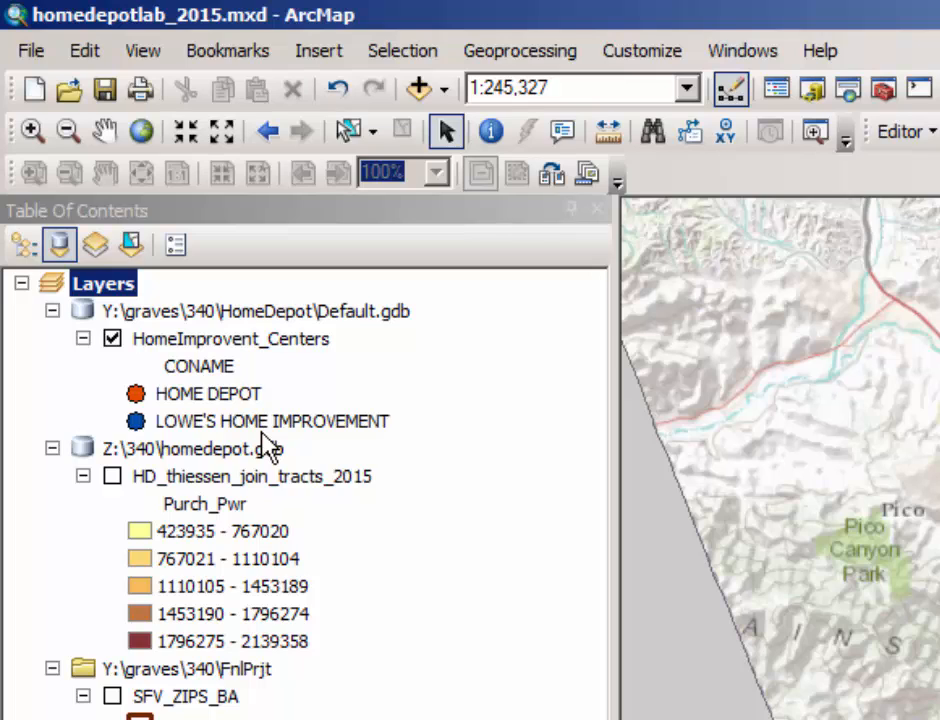
pyautogui.rightClick(275, 339)
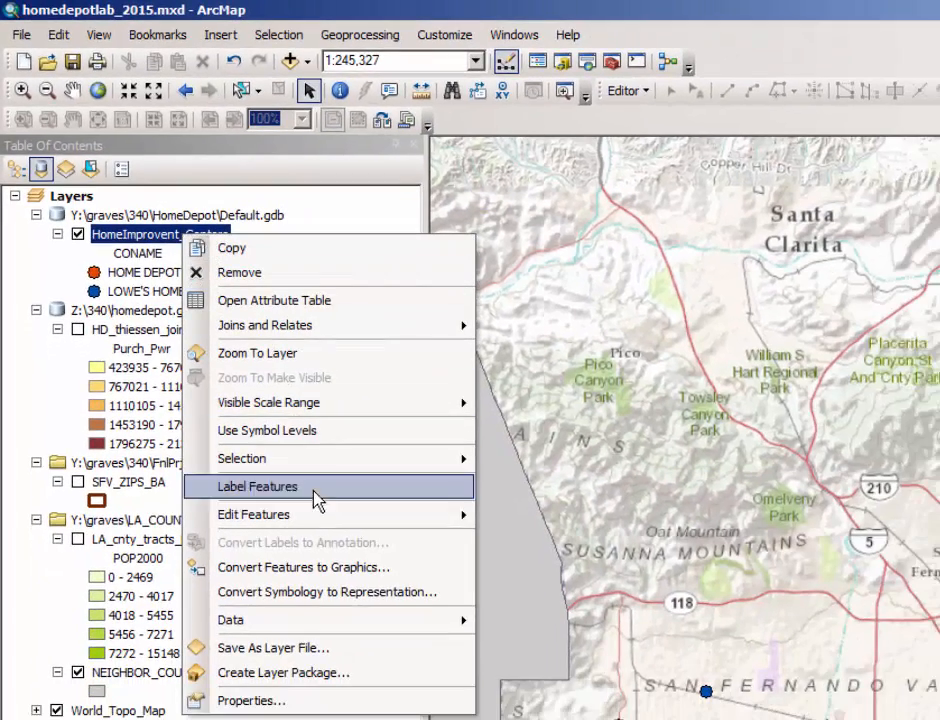
pyautogui.moveTo(312, 522)
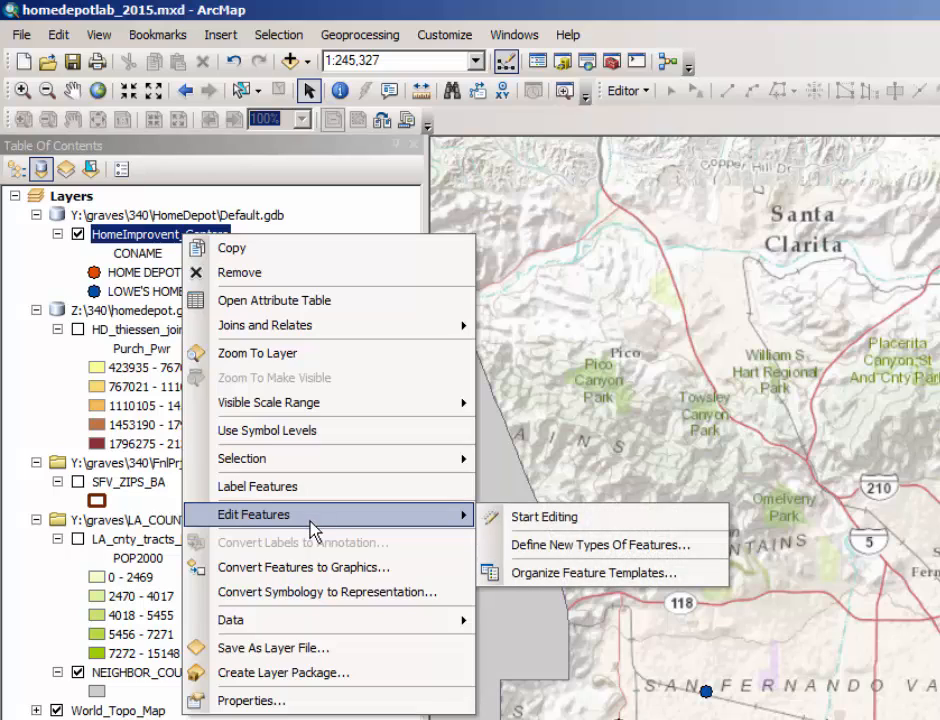
pyautogui.moveTo(302, 621)
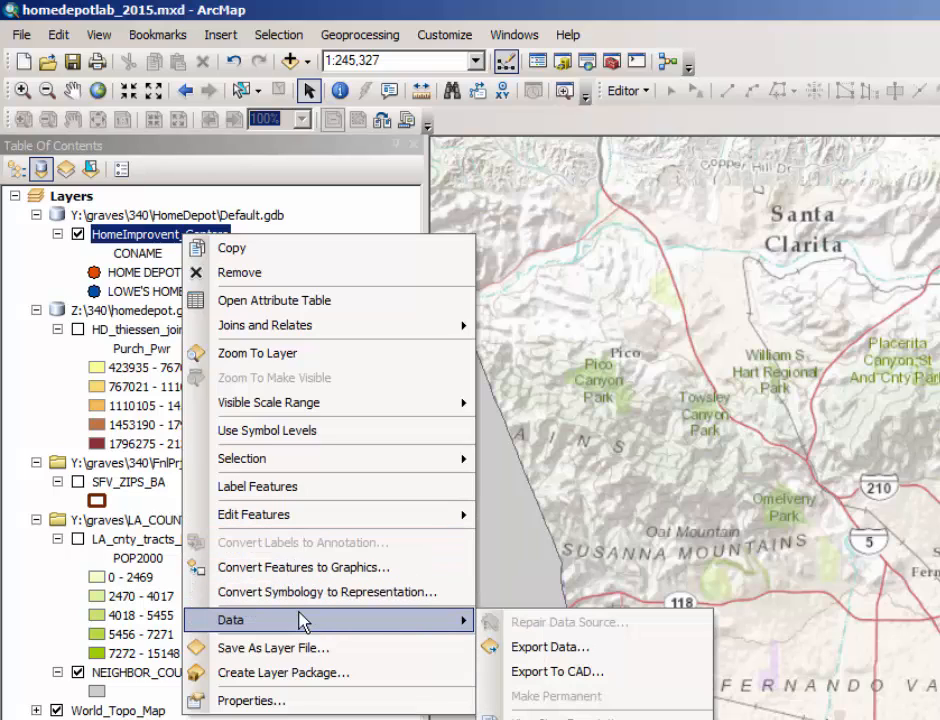
pyautogui.click(556, 650)
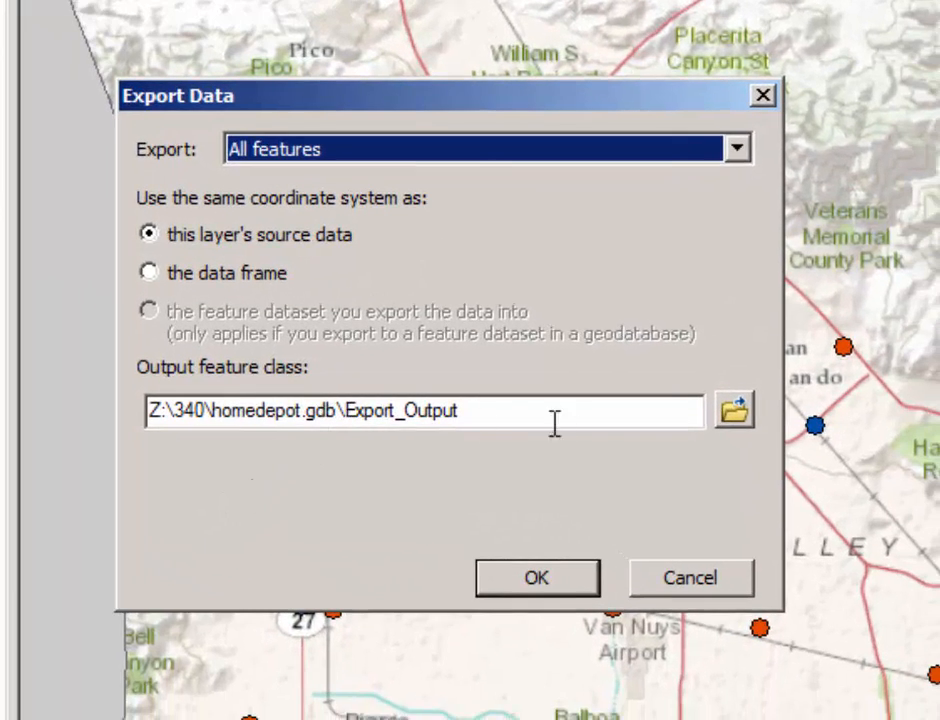
pyautogui.click(734, 410)
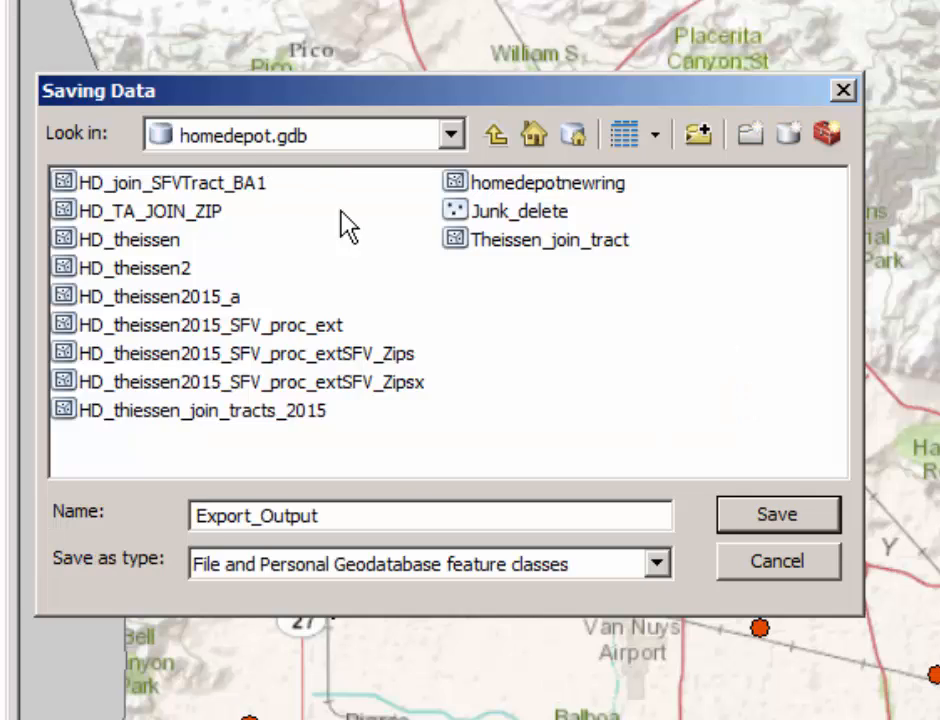
# Browse to the 340 folder on the Z:\ drive as the export location
pyautogui.click(451, 136)
pyautogui.scroll(1, 457, 270)
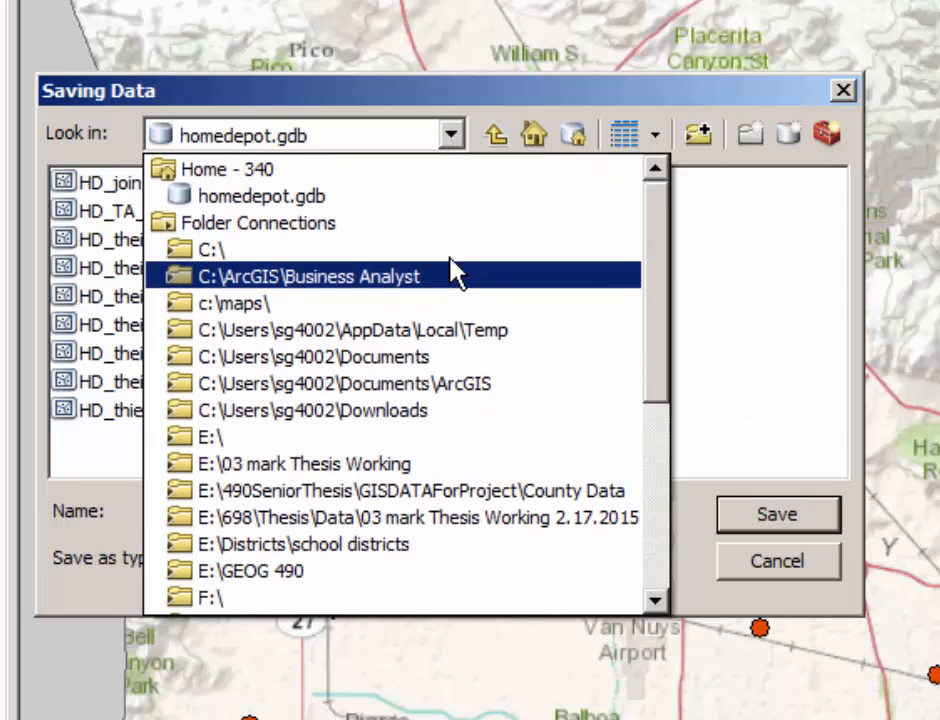
pyautogui.scroll(-3, 430, 510)
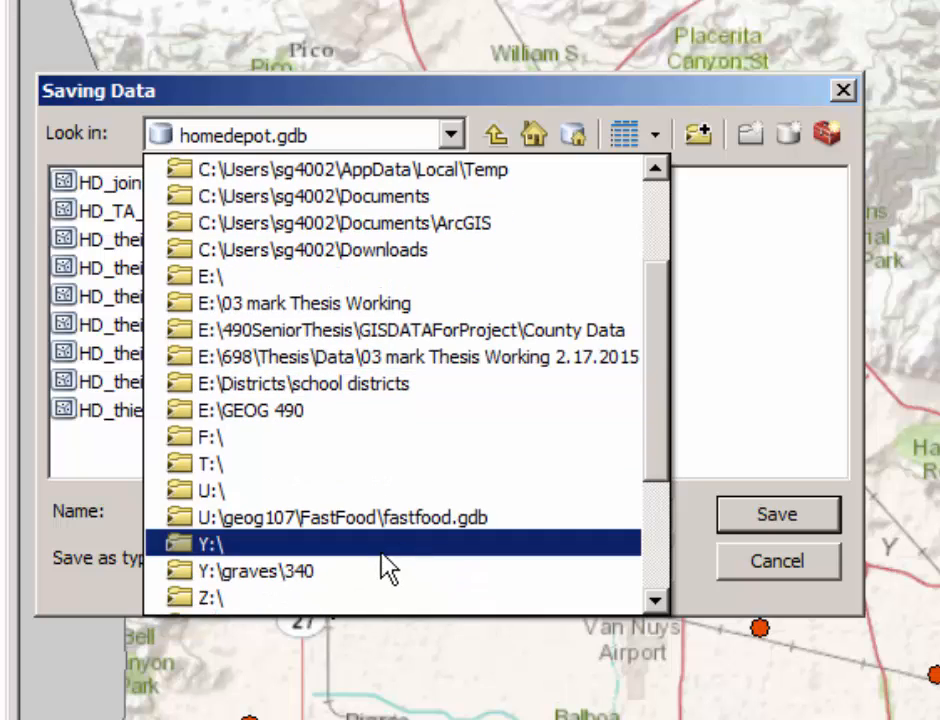
pyautogui.scroll(-3, 340, 622)
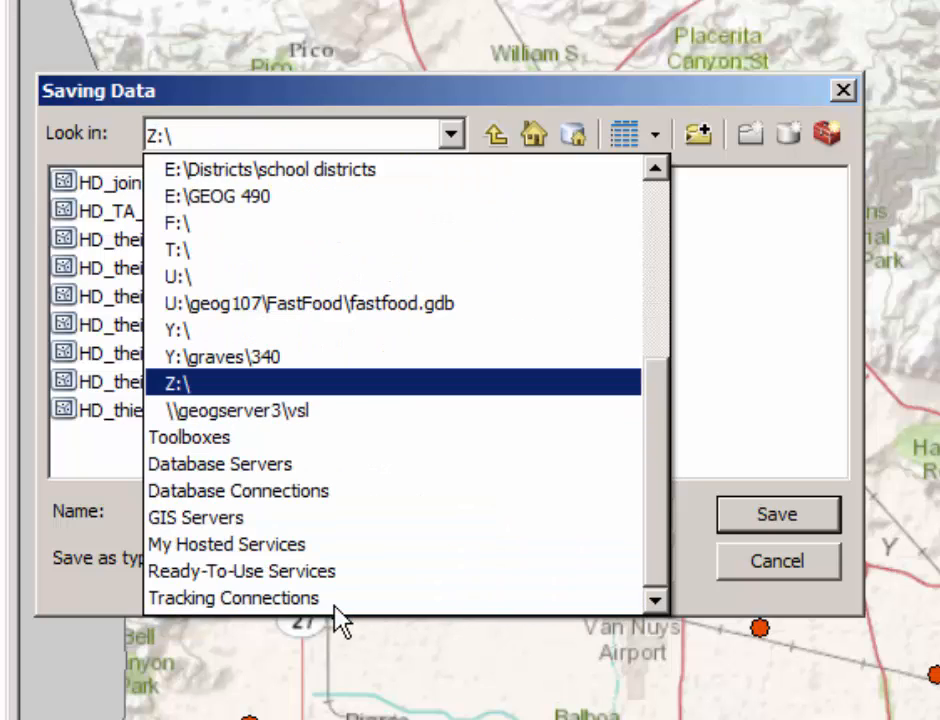
pyautogui.click(240, 384)
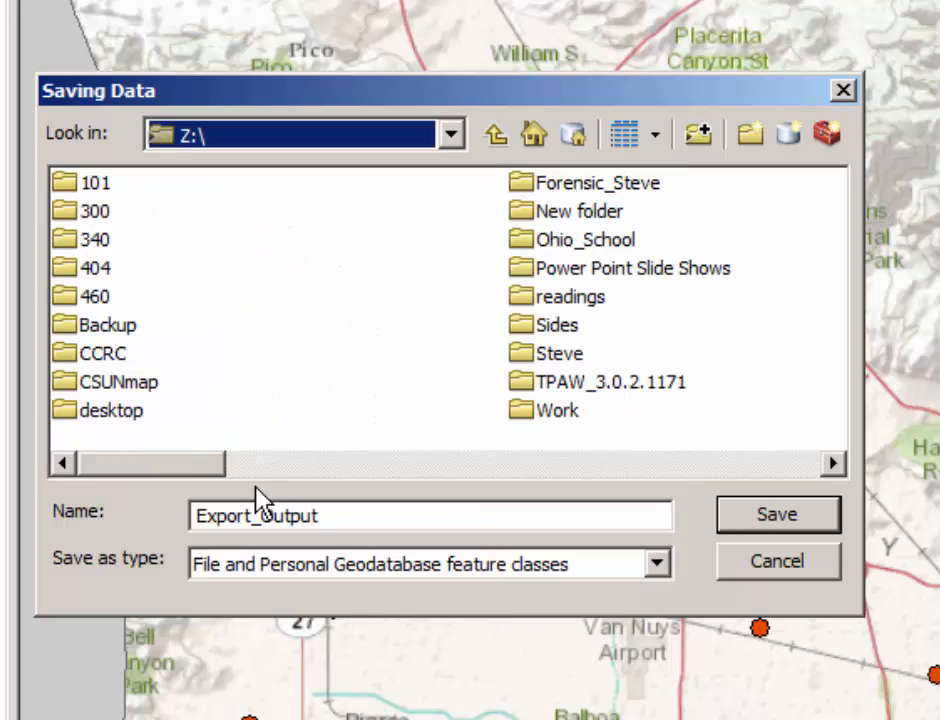
pyautogui.doubleClick(76, 244)
# Switch the save type to Shapefile and back to File and Personal Geodatabase feature classes
pyautogui.click(656, 563)
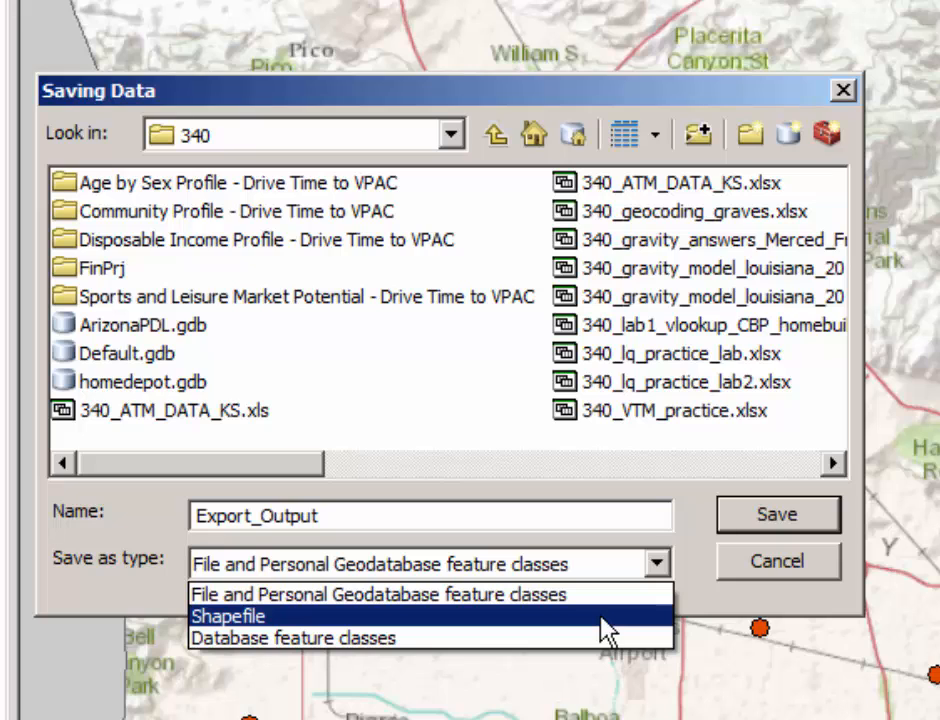
pyautogui.click(604, 616)
pyautogui.click(653, 572)
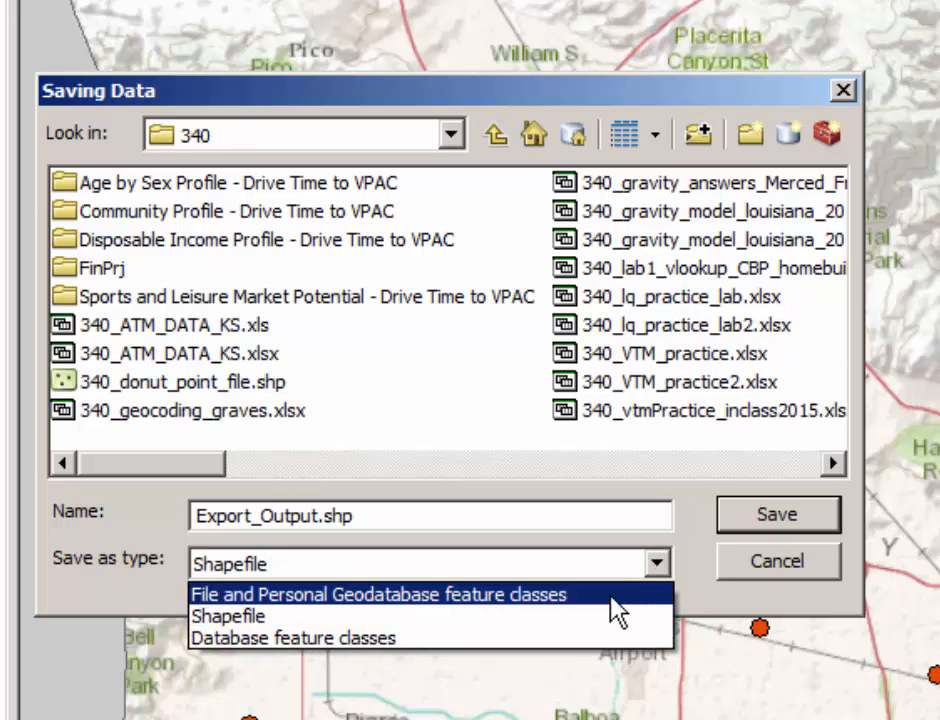
pyautogui.click(612, 596)
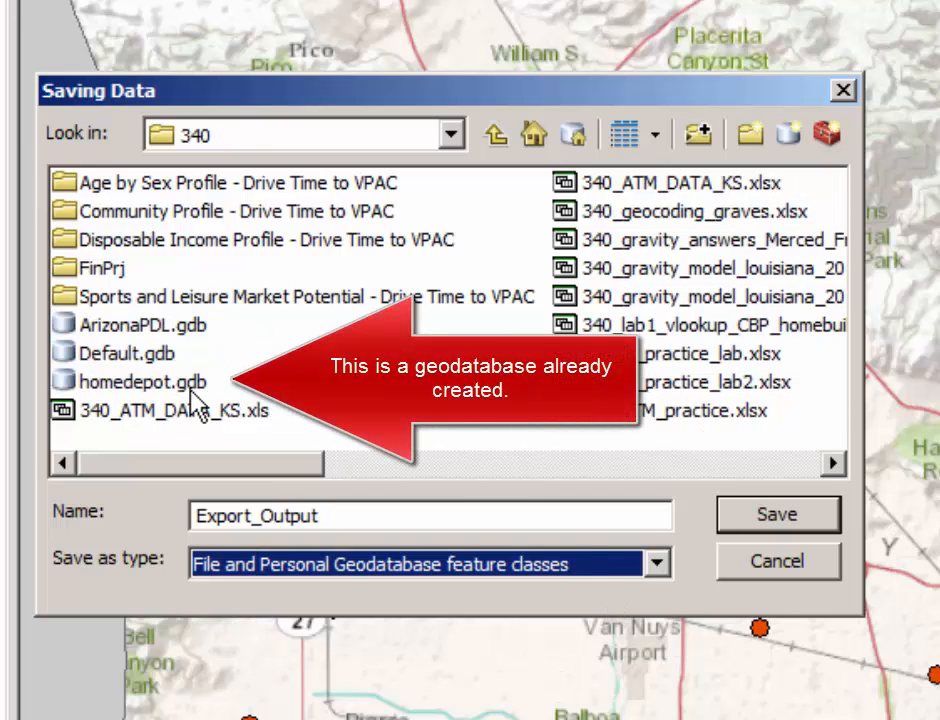
# Export all features into homedepot.gdb as NewStoreLayer and add the exported data to the map
pyautogui.click(150, 382)
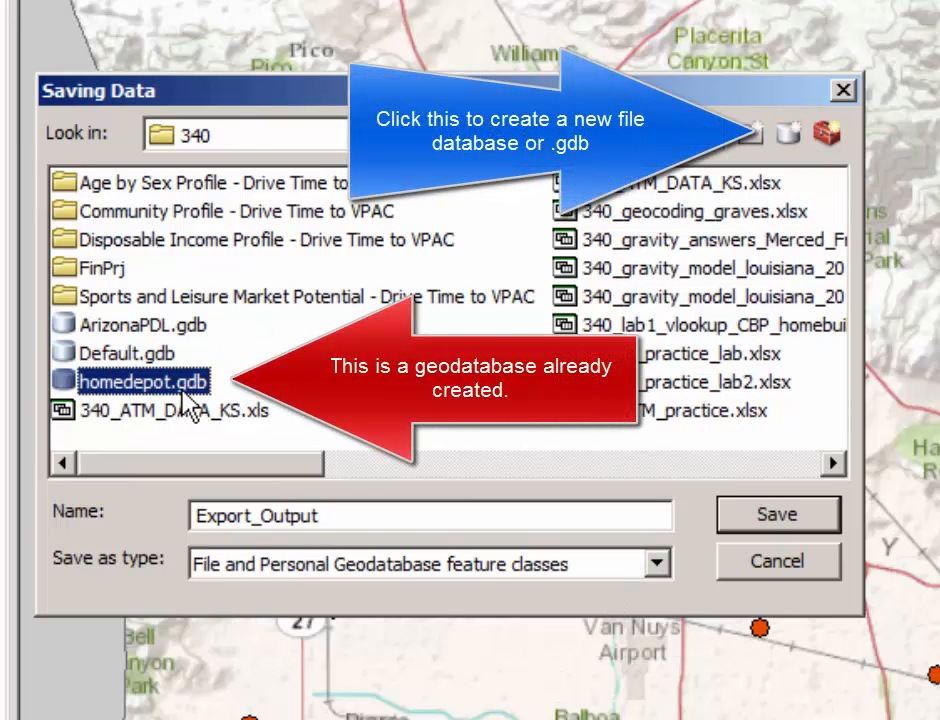
pyautogui.doubleClick(186, 398)
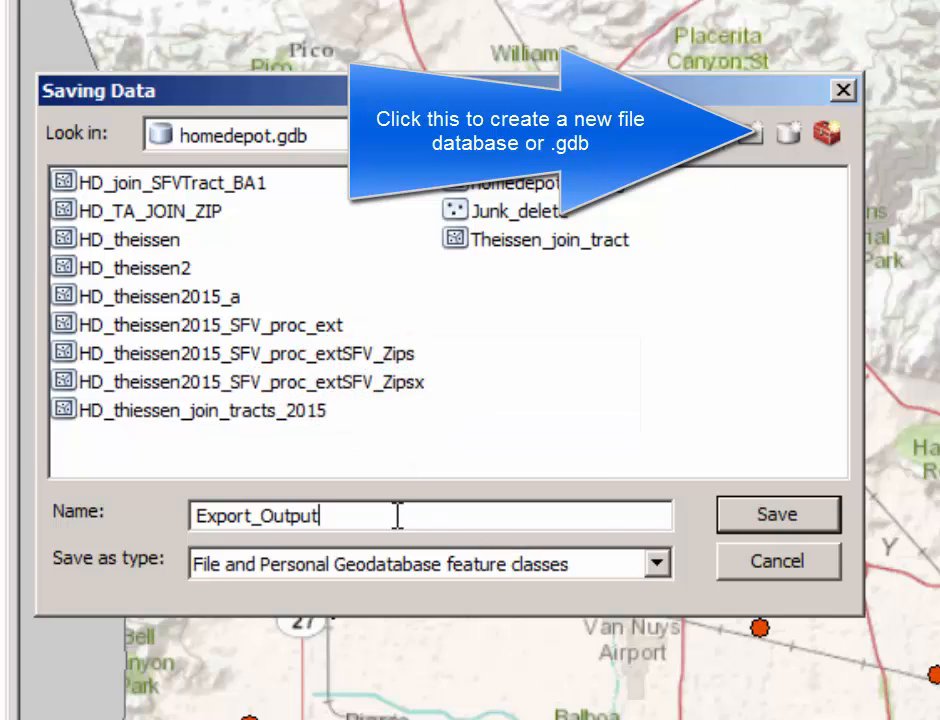
pyautogui.moveTo(397, 516); pyautogui.dragTo(198, 516)
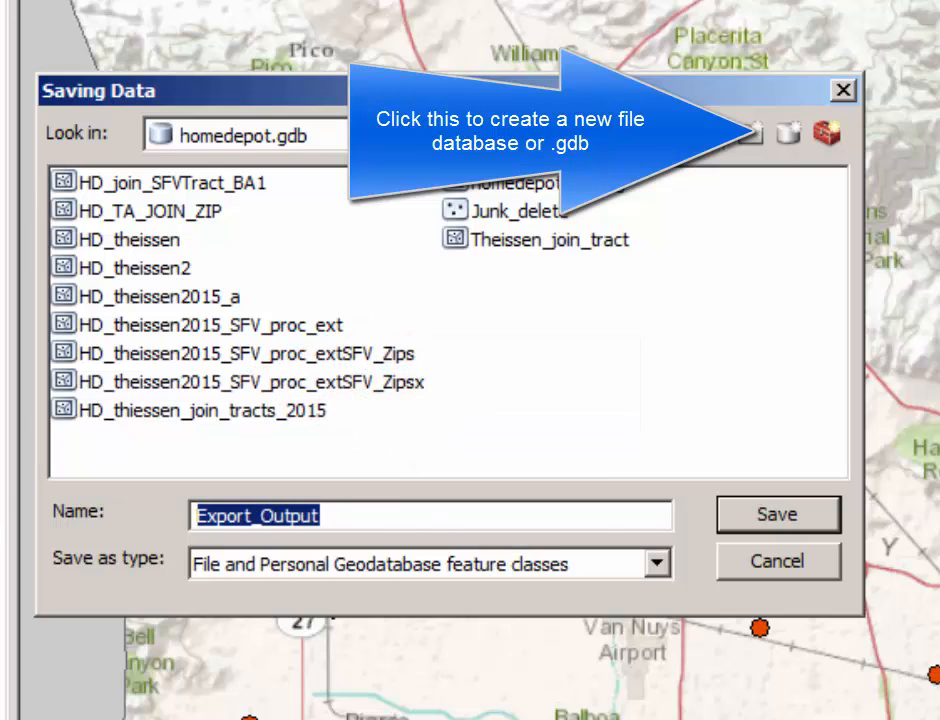
pyautogui.write('NewStore')
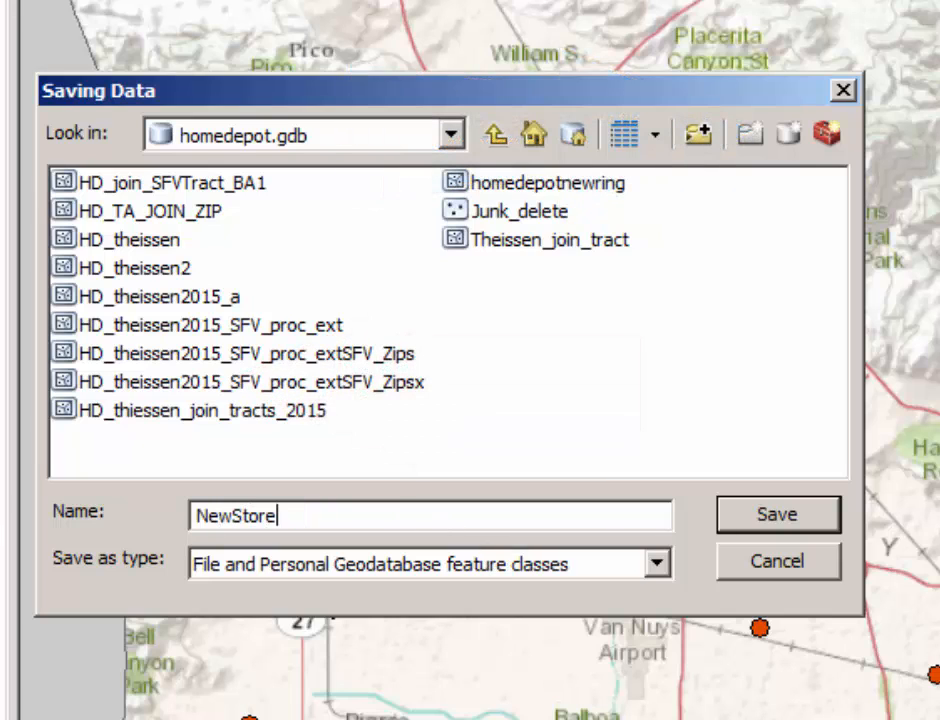
pyautogui.write('Layer')
pyautogui.click(776, 514)
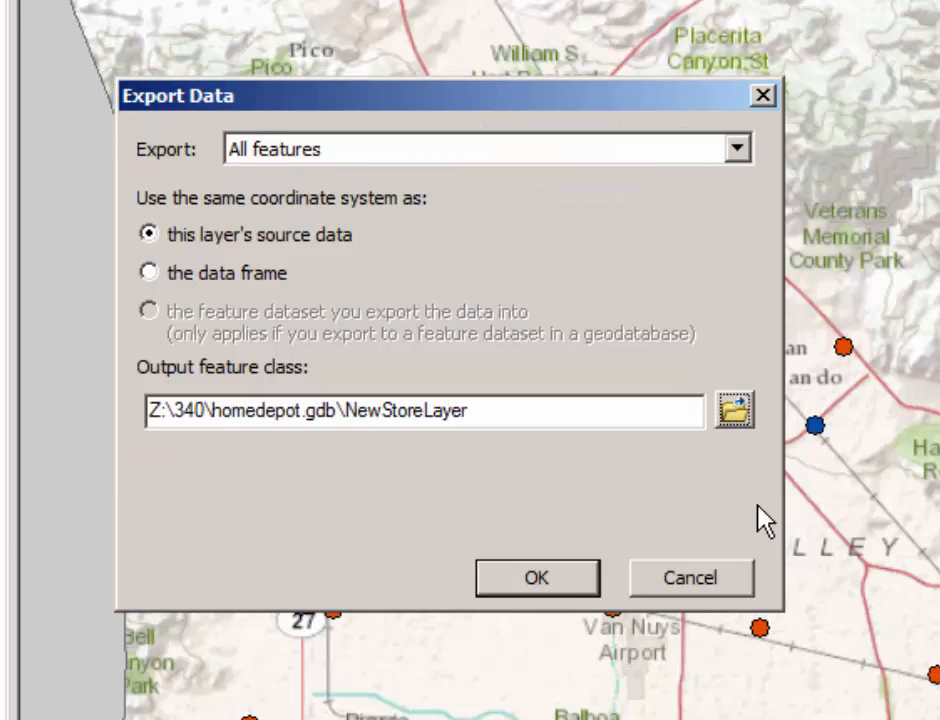
pyautogui.click(536, 580)
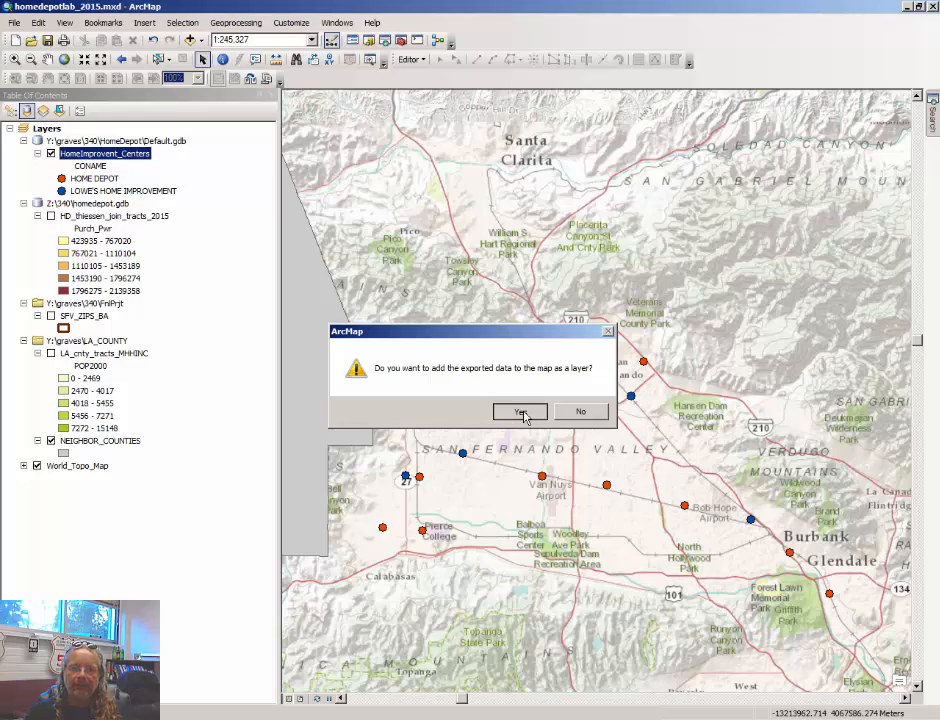
pyautogui.click(520, 413)
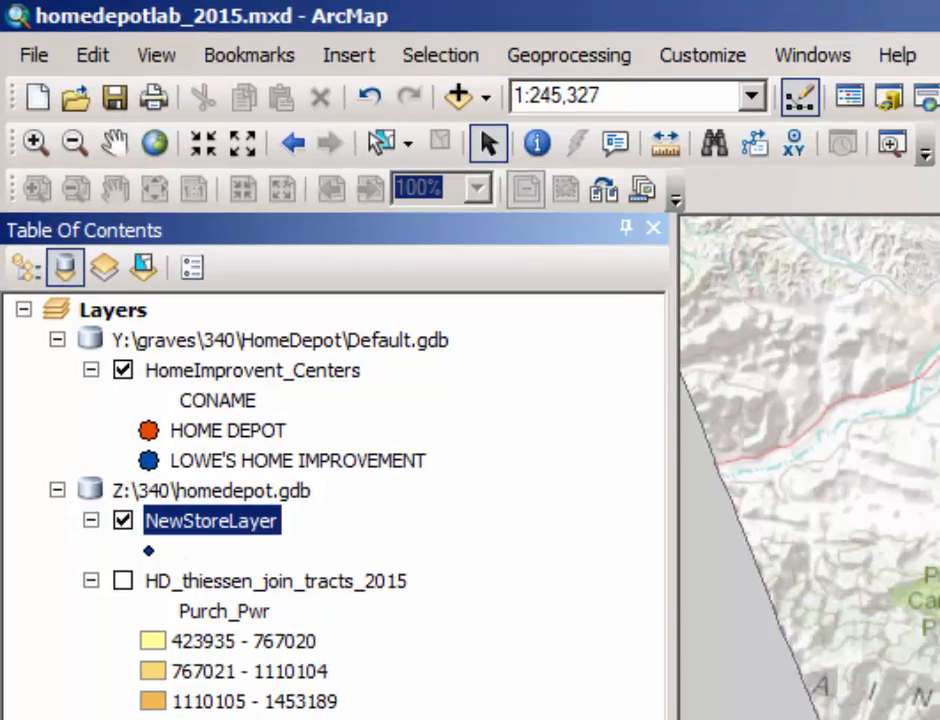
# List the layers by drawing order and move NewStoreLayer above HomeImprovent_Centers in the Business Analyst Network Barriers group
pyautogui.rightClick(212, 380)
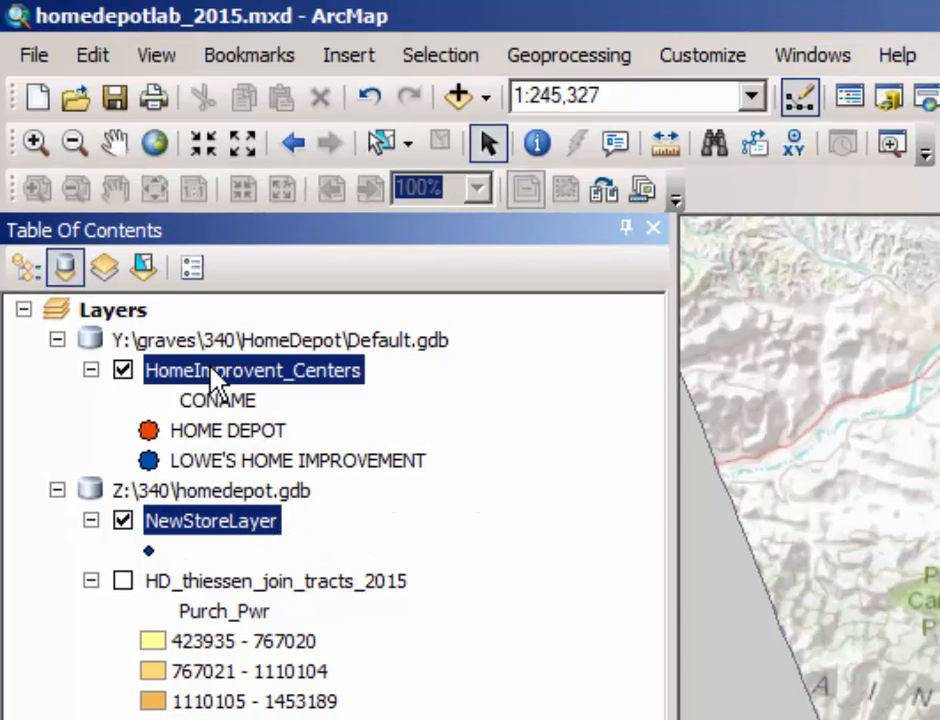
pyautogui.click(170, 548)
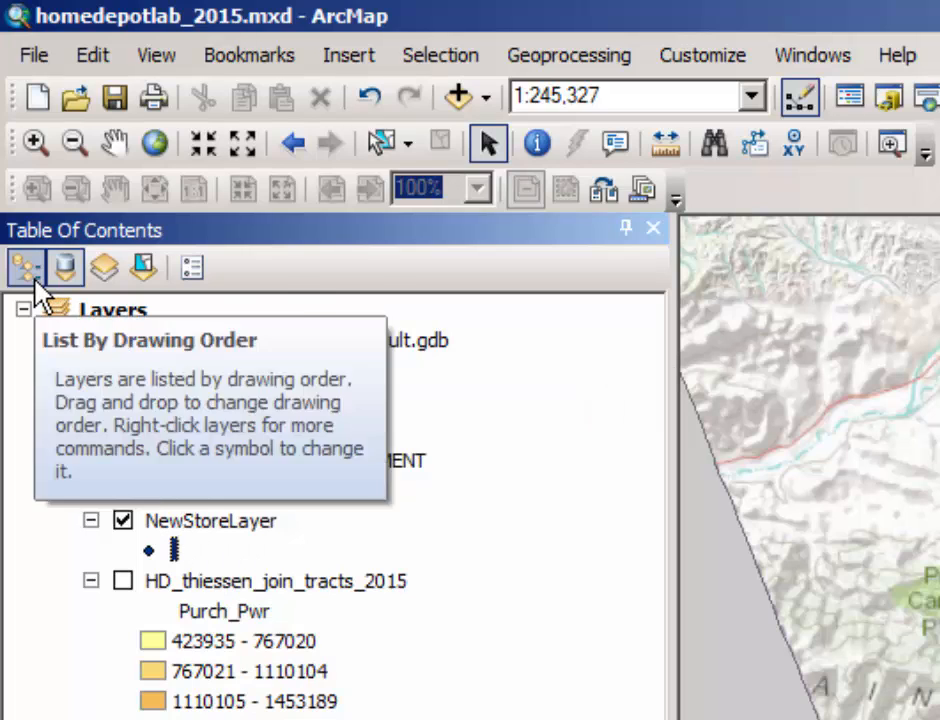
pyautogui.click(33, 280)
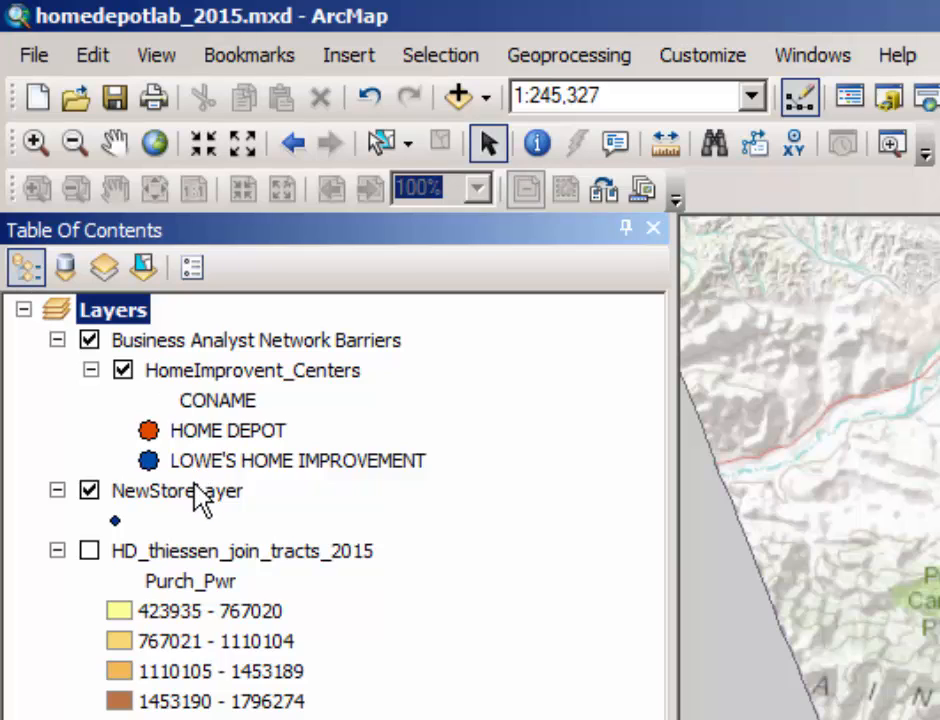
pyautogui.moveTo(199, 493); pyautogui.dragTo(220, 352)
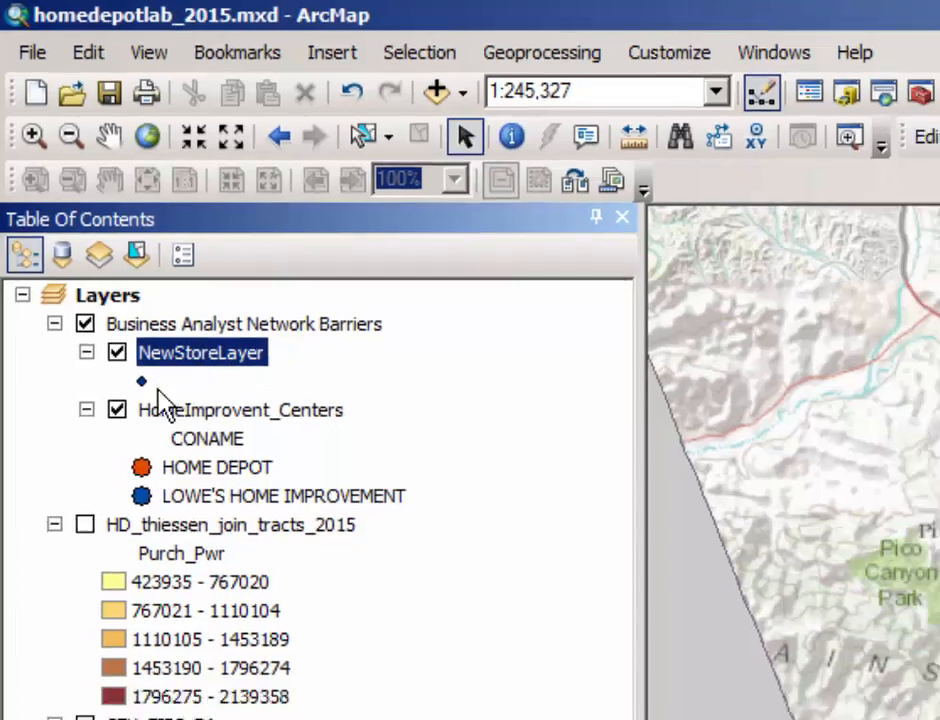
# Symbolize NewStoreLayer with the Circle 1 marker at size 18 in bright green
pyautogui.click(149, 400)
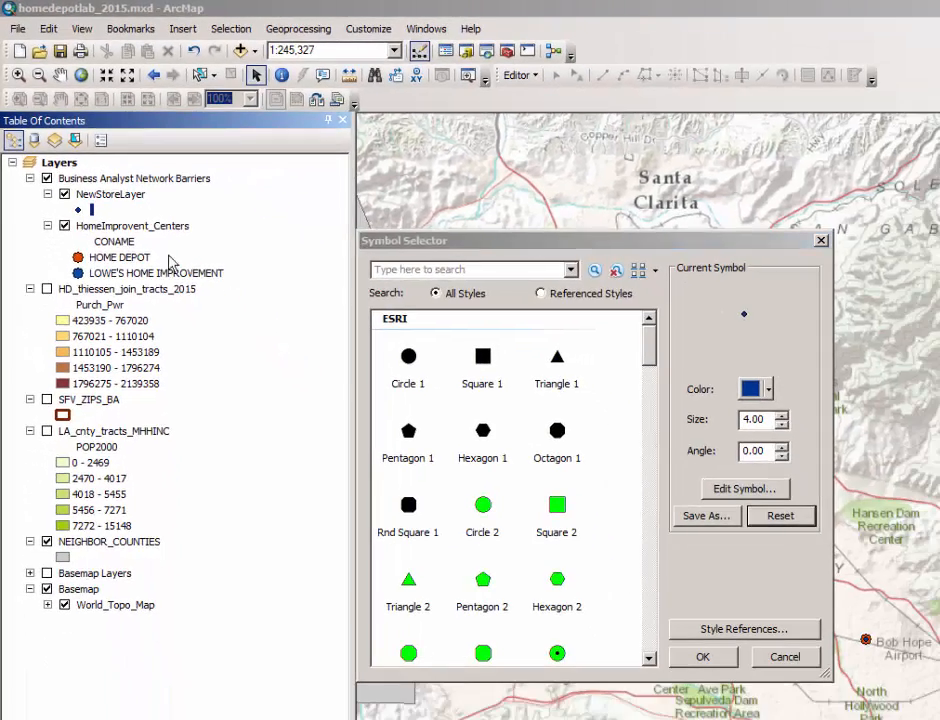
pyautogui.click(408, 357)
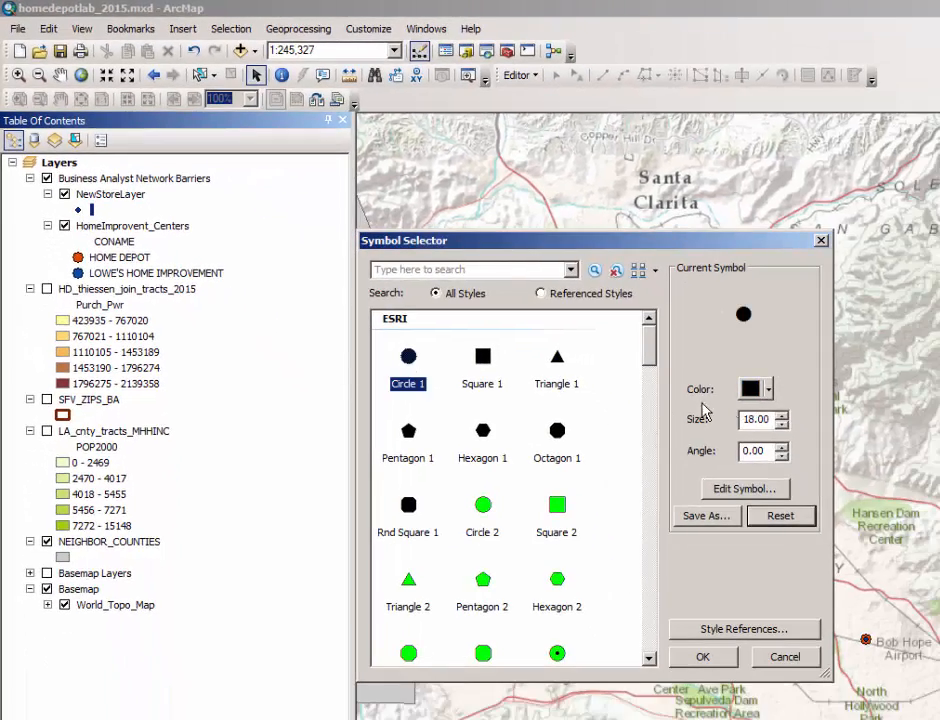
pyautogui.click(768, 390)
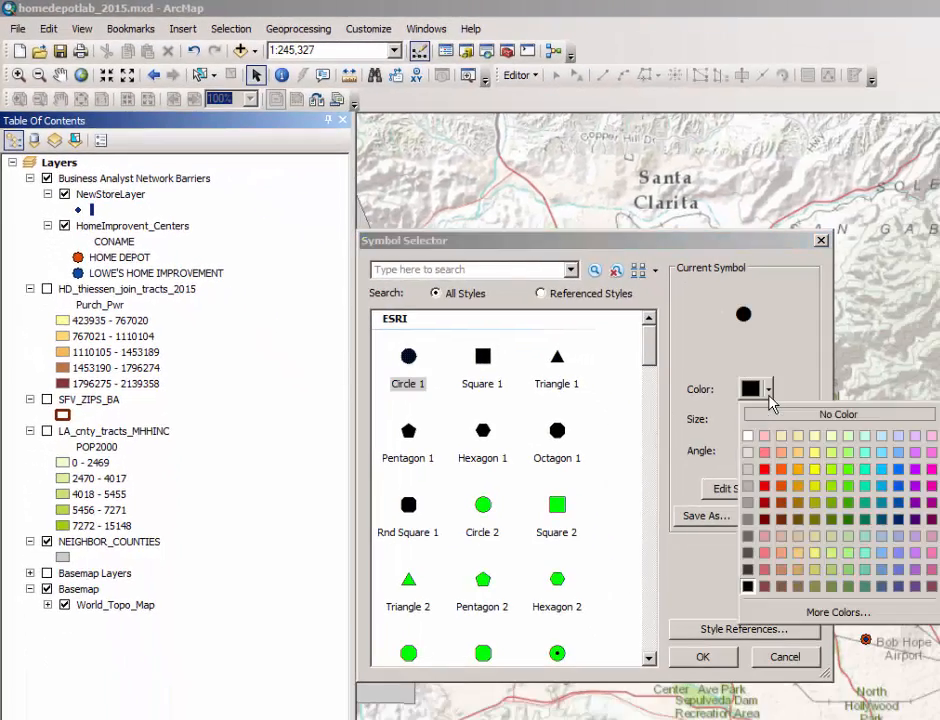
pyautogui.click(848, 487)
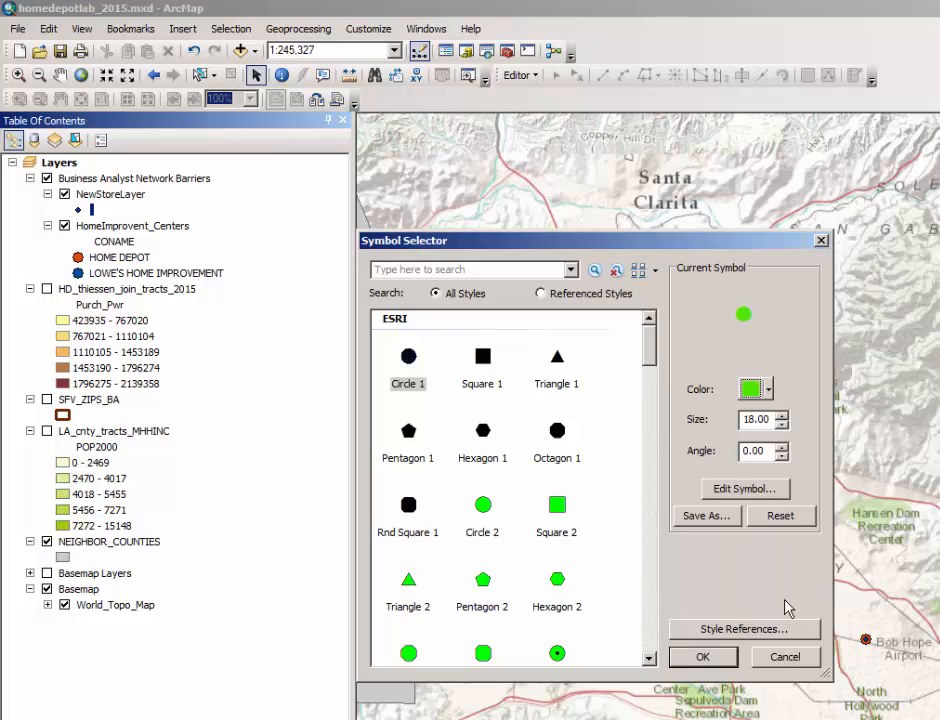
pyautogui.click(722, 657)
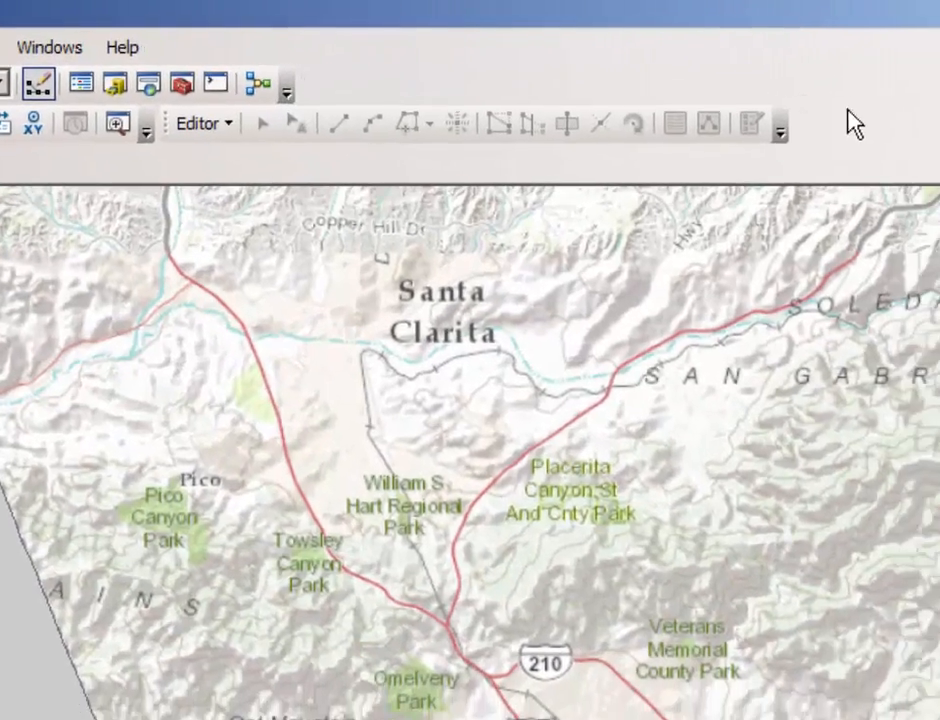
# Check the list of enabled toolbars and move the Editor toolbar up into the row of standard tools
pyautogui.rightClick(853, 122)
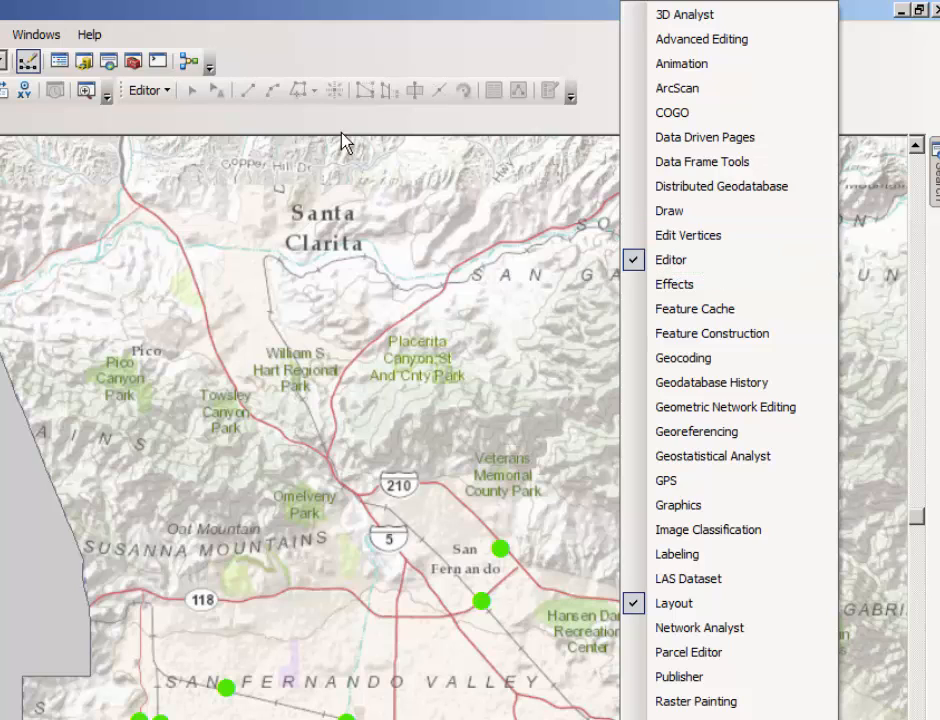
pyautogui.click(277, 140)
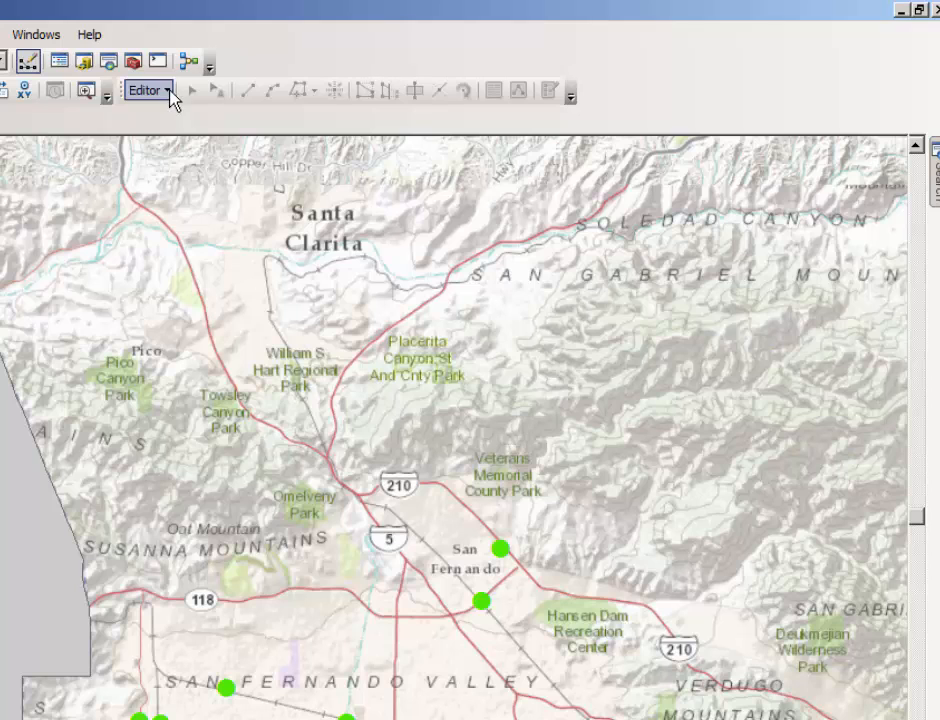
pyautogui.moveTo(120, 90); pyautogui.dragTo(385, 62)
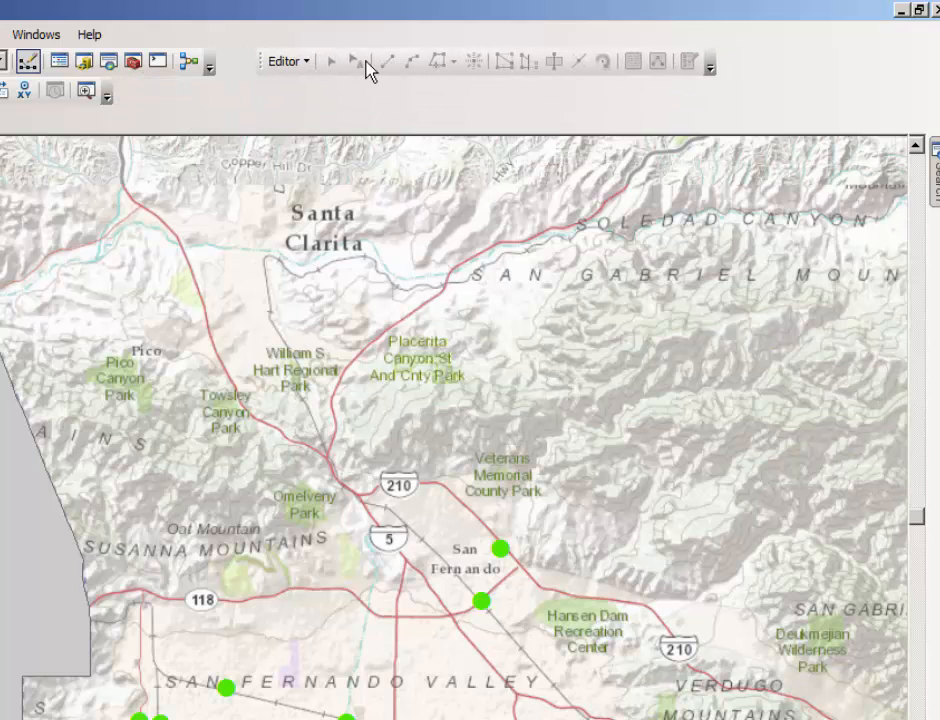
# Start an edit session on NewStoreLayer and continue past the spatial reference warnings
pyautogui.click(308, 62)
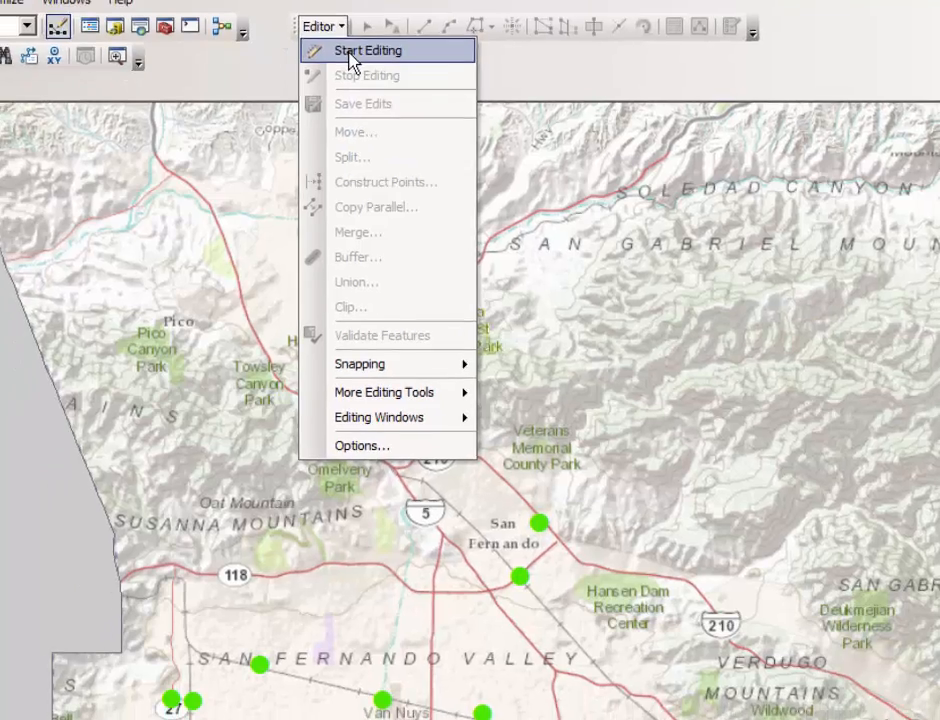
pyautogui.click(349, 55)
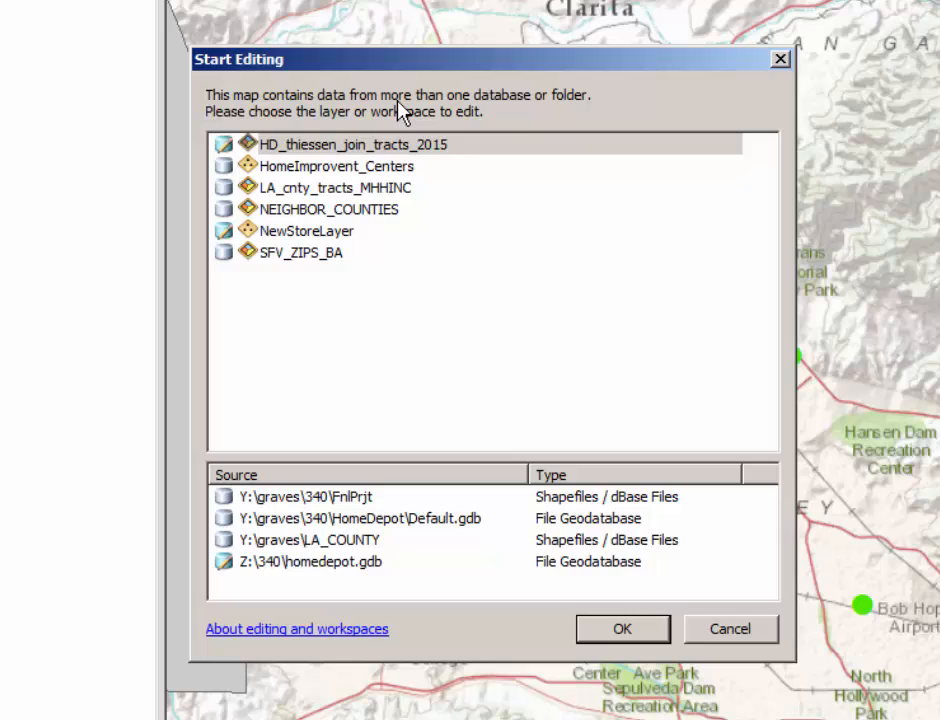
pyautogui.click(322, 232)
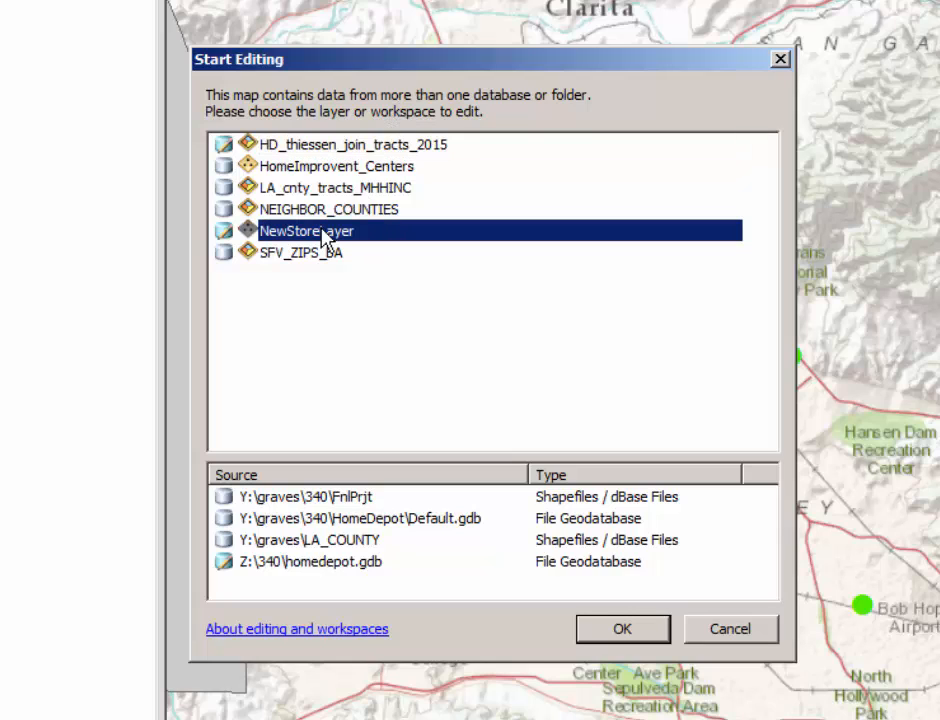
pyautogui.click(622, 629)
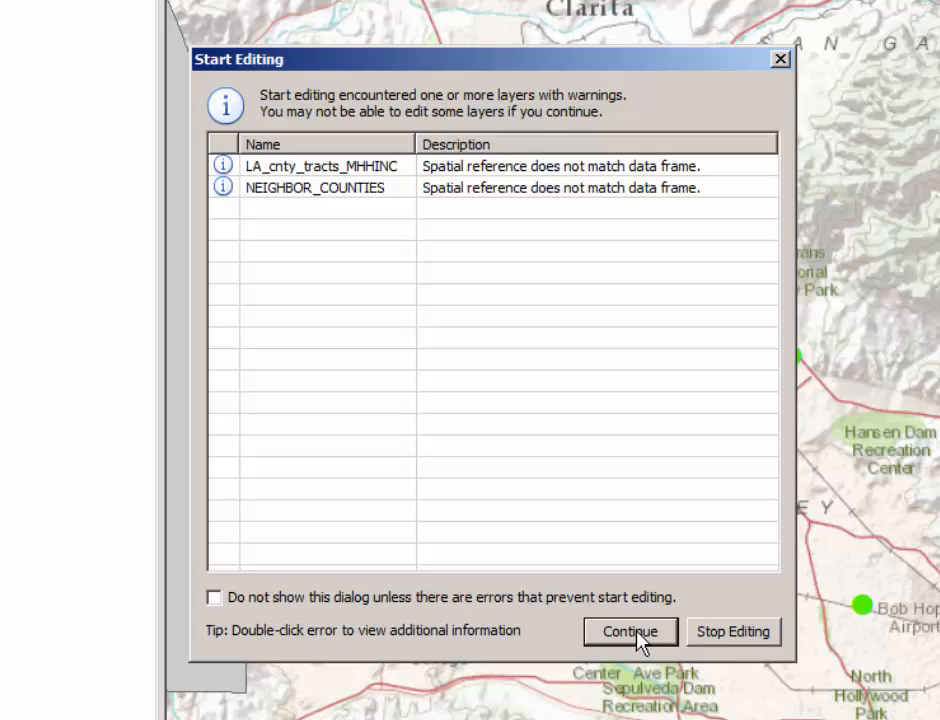
pyautogui.click(637, 633)
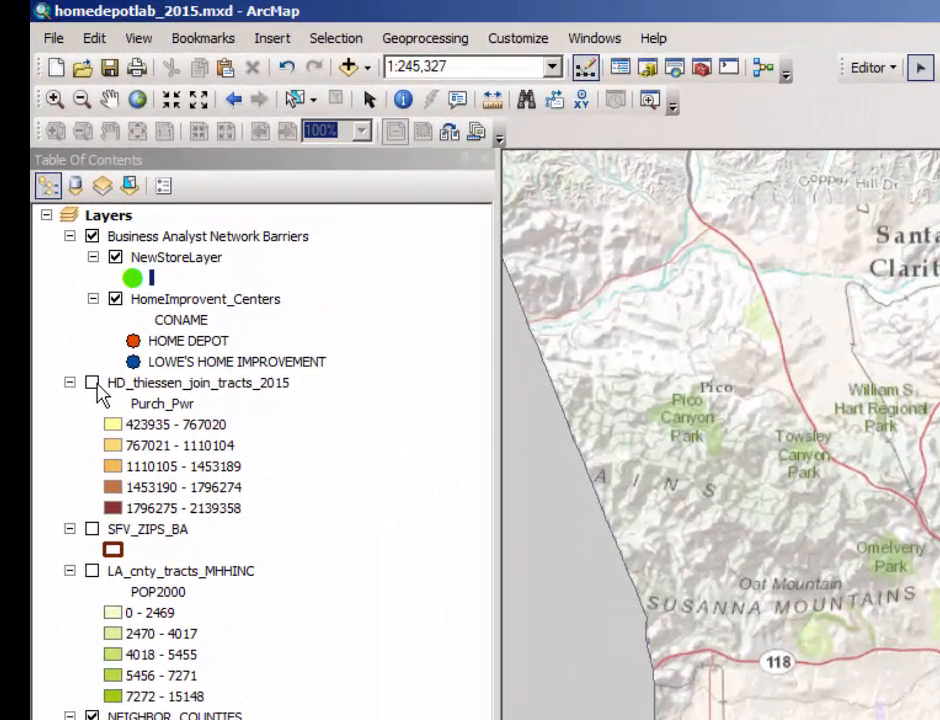
# Temporarily show HD_thiessen_join_tracts_2015 to examine the high purchasing power polygon around the central store, and hide the layer again
pyautogui.click(65, 258)
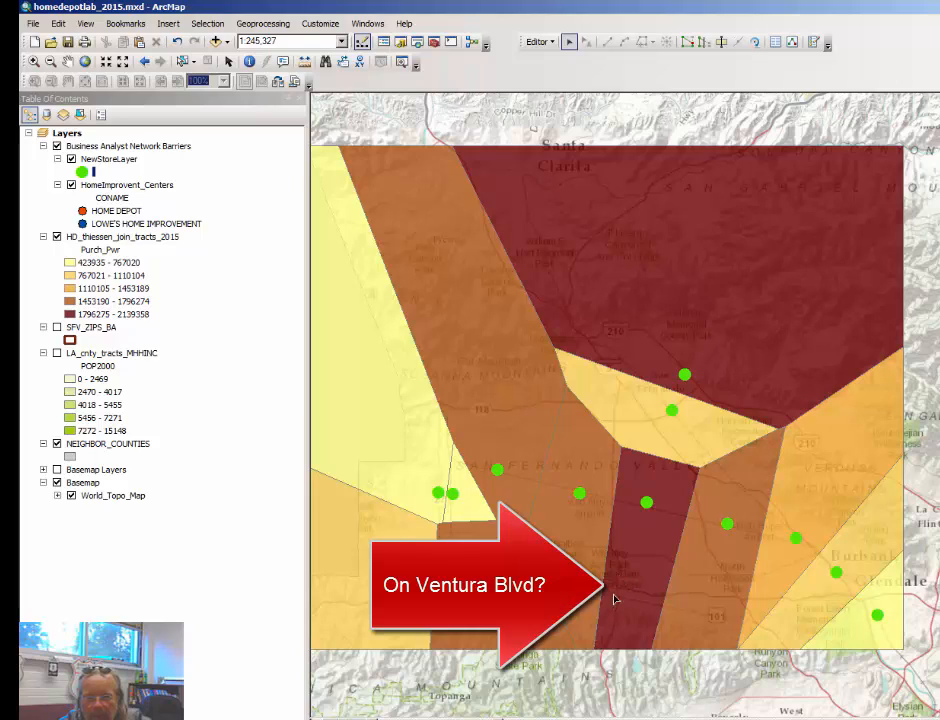
pyautogui.click(647, 503)
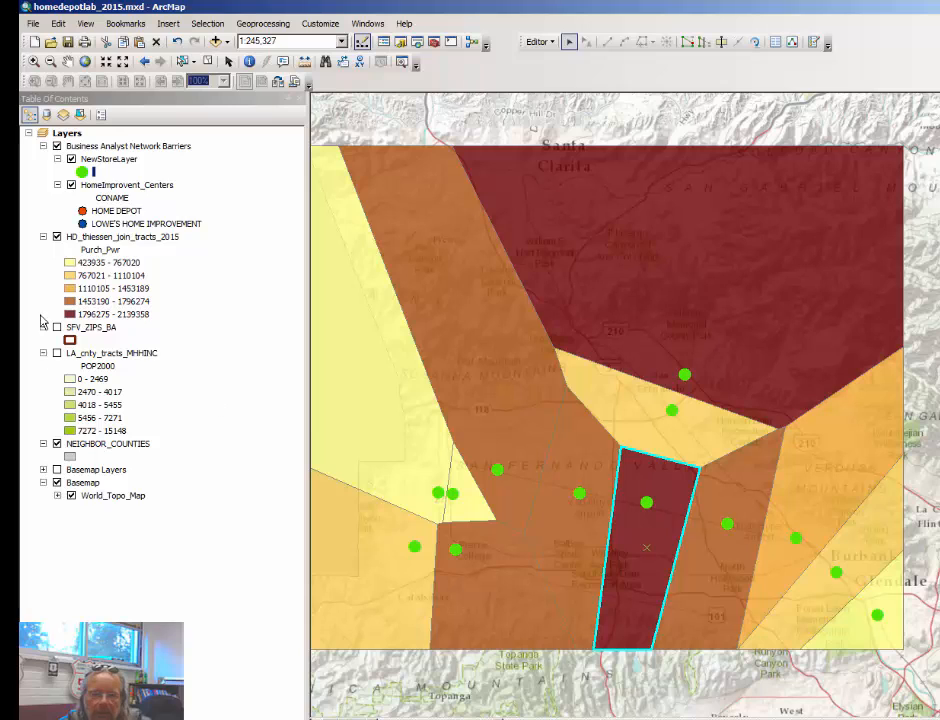
pyautogui.click(57, 237)
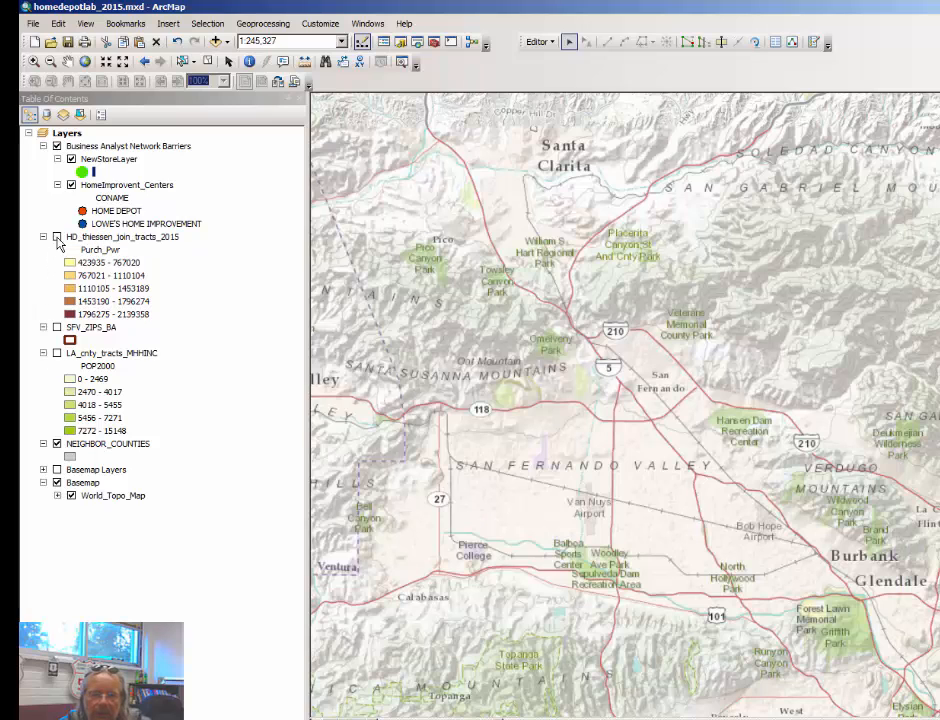
# Select the NewStoreLayer point between Van Nuys Airport and Bob Hope Airport and copy it
pyautogui.click(647, 503)
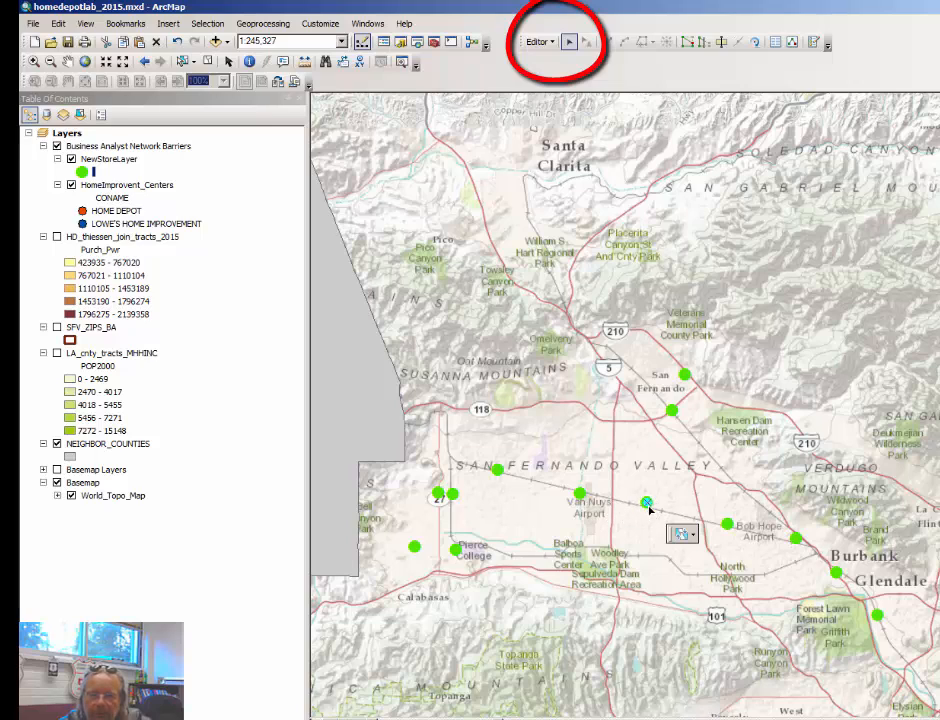
pyautogui.rightClick(650, 507)
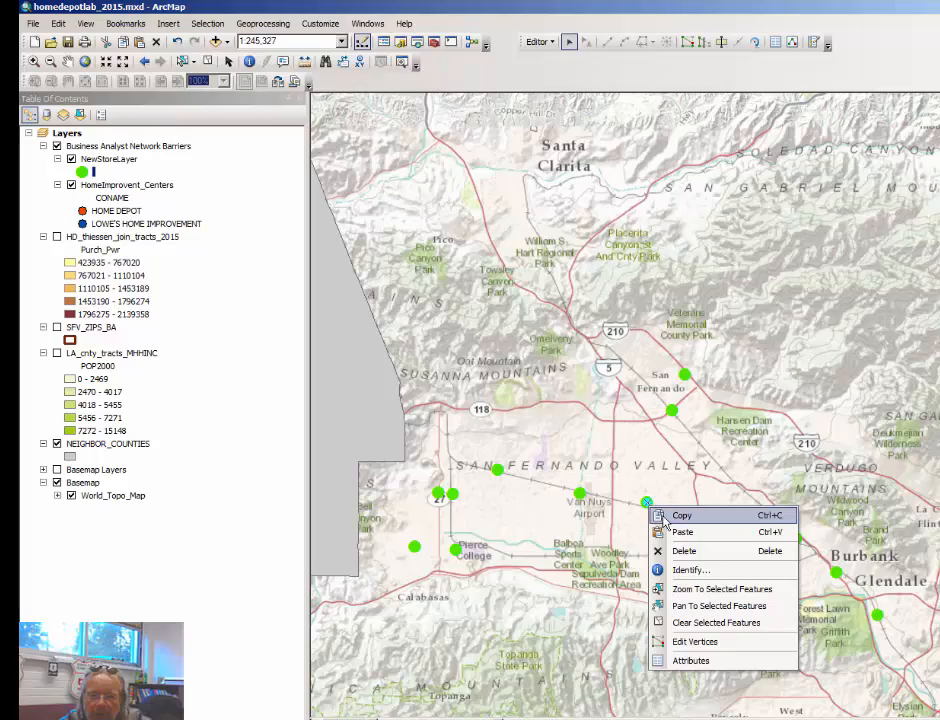
pyautogui.click(663, 517)
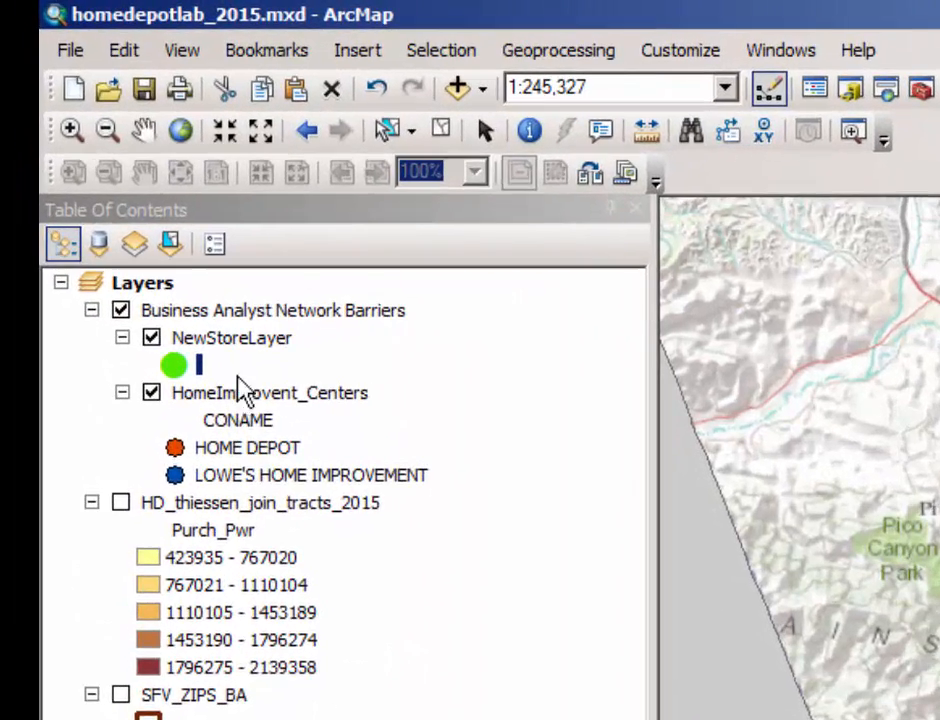
# Examine the copied store's record in the NewStoreLayer attribute table and close the table
pyautogui.click(113, 161)
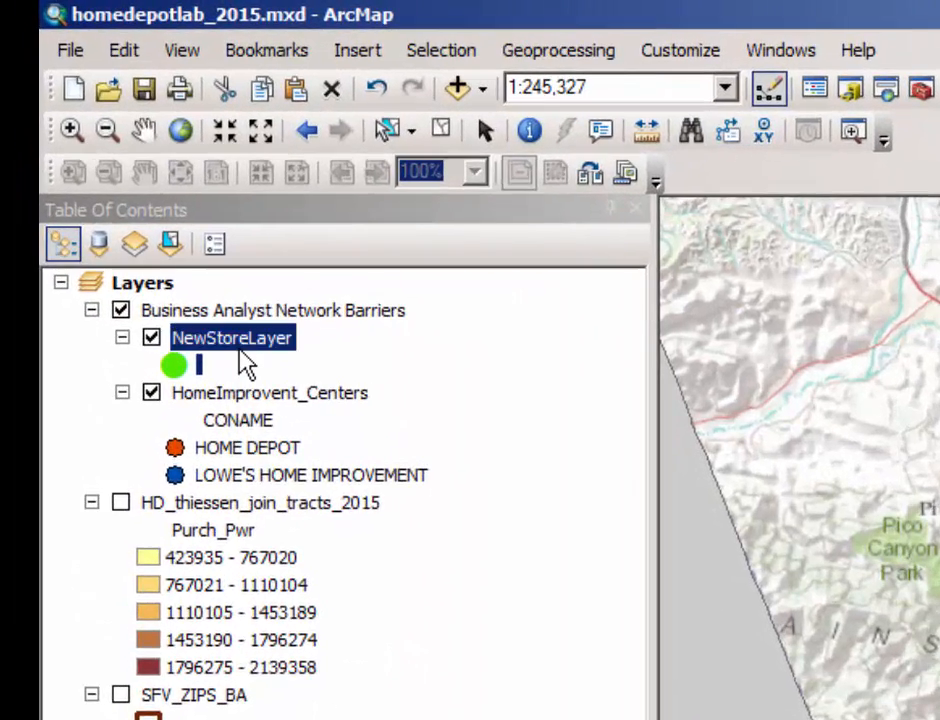
pyautogui.rightClick(245, 365)
pyautogui.click(323, 443)
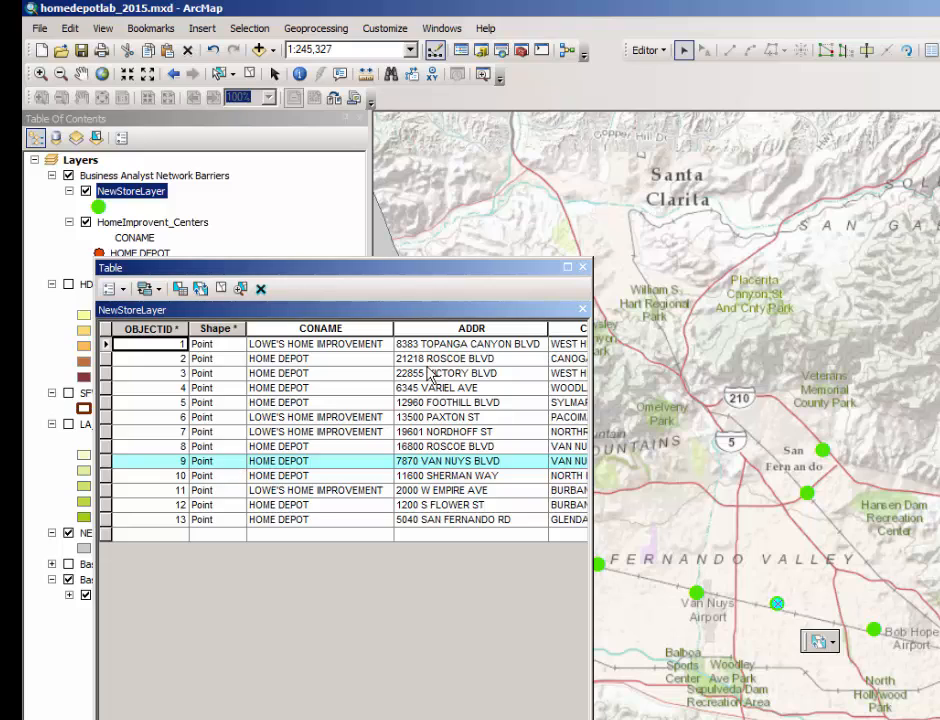
pyautogui.click(583, 268)
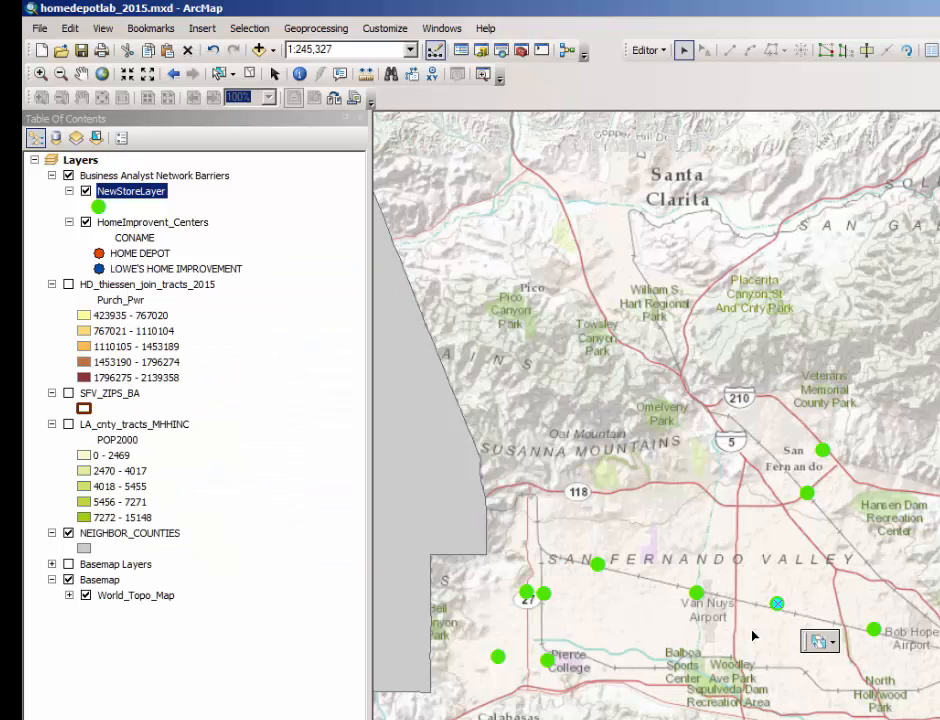
# Paste the copied store into NewStoreLayer and check the original record against the duplicate in the attribute table
pyautogui.hotkey('ctrl', 'v')
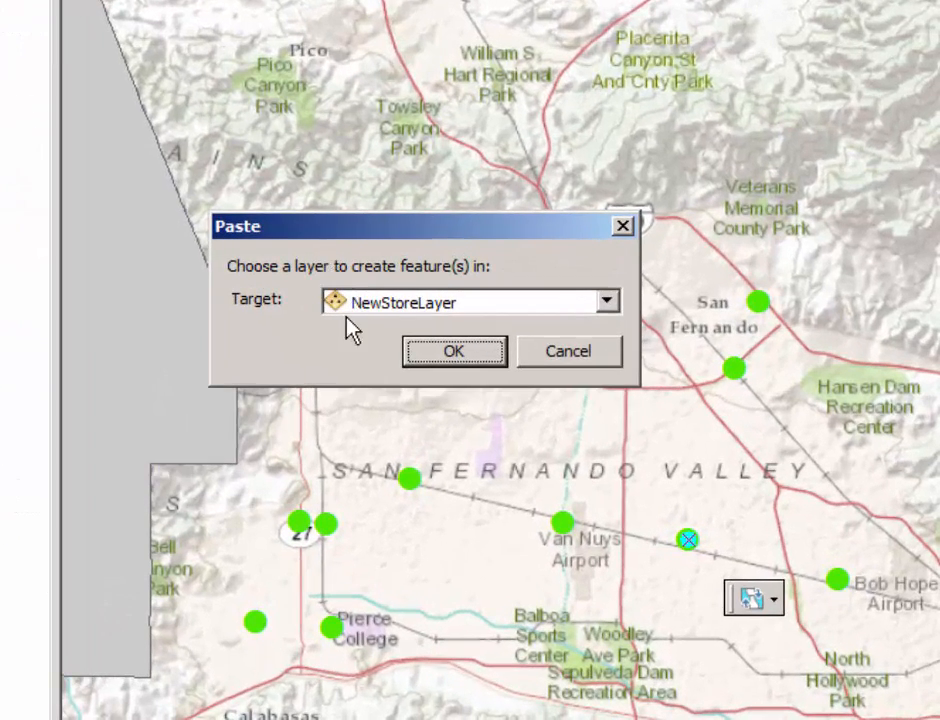
pyautogui.click(452, 352)
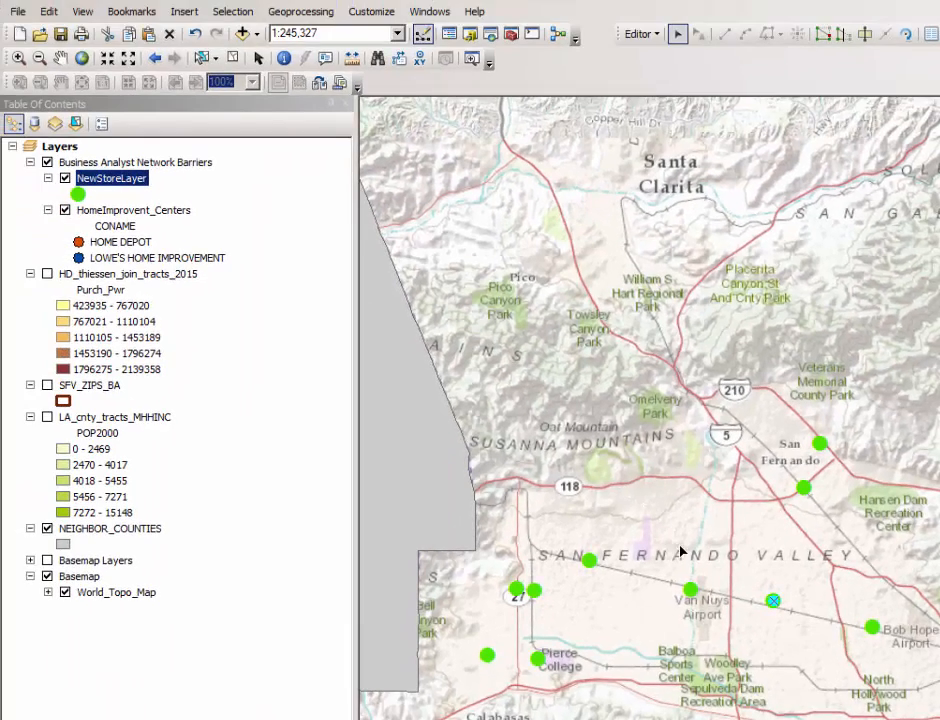
pyautogui.rightClick(133, 181)
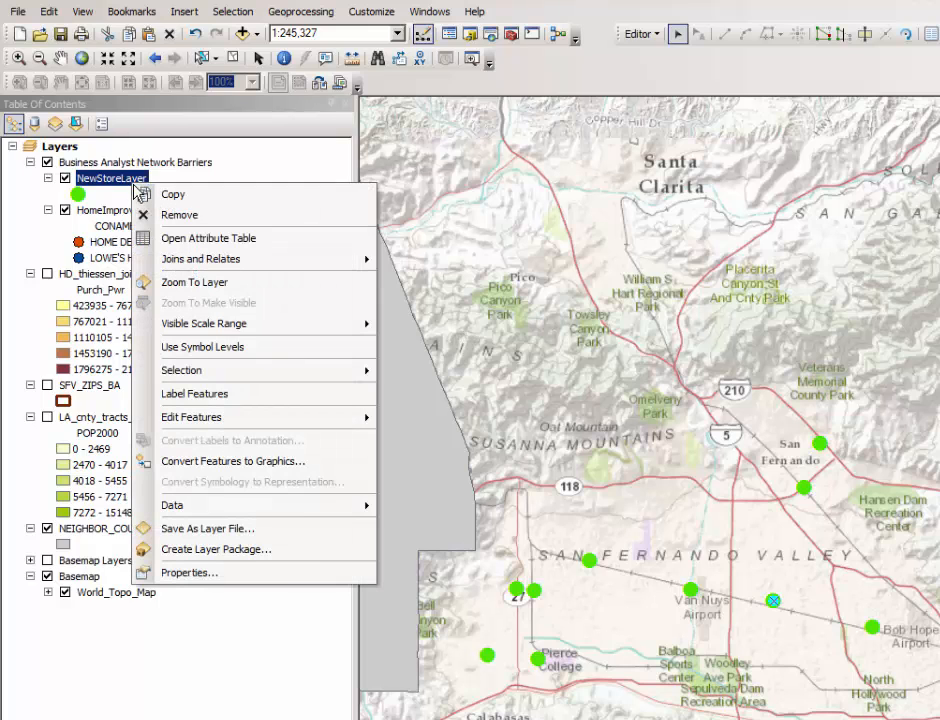
pyautogui.click(197, 244)
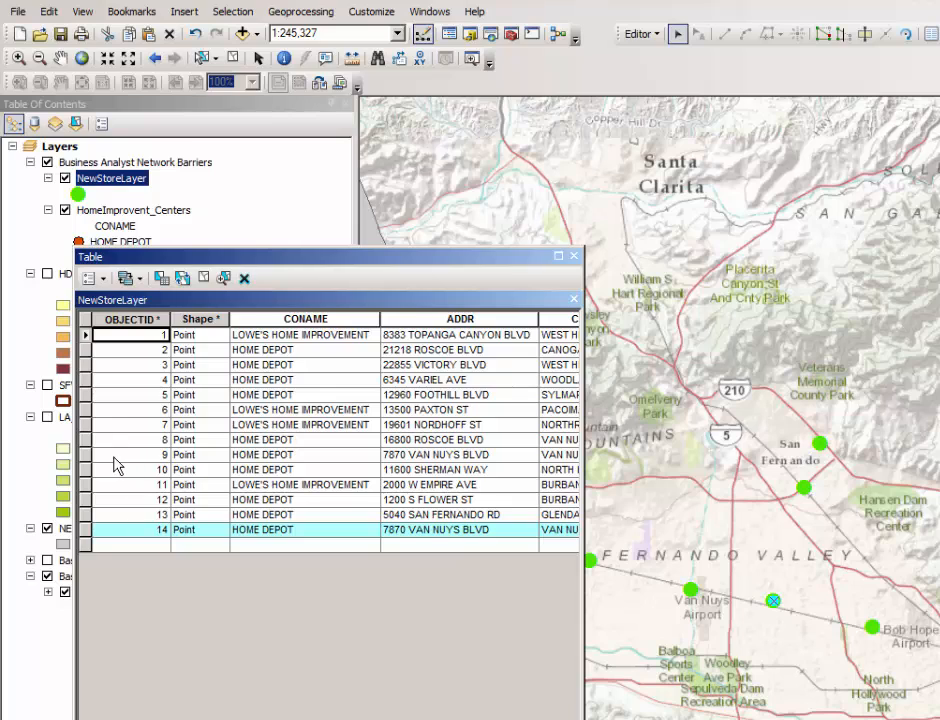
pyautogui.keyDown('shift'); pyautogui.click(84, 455); pyautogui.keyUp('shift')
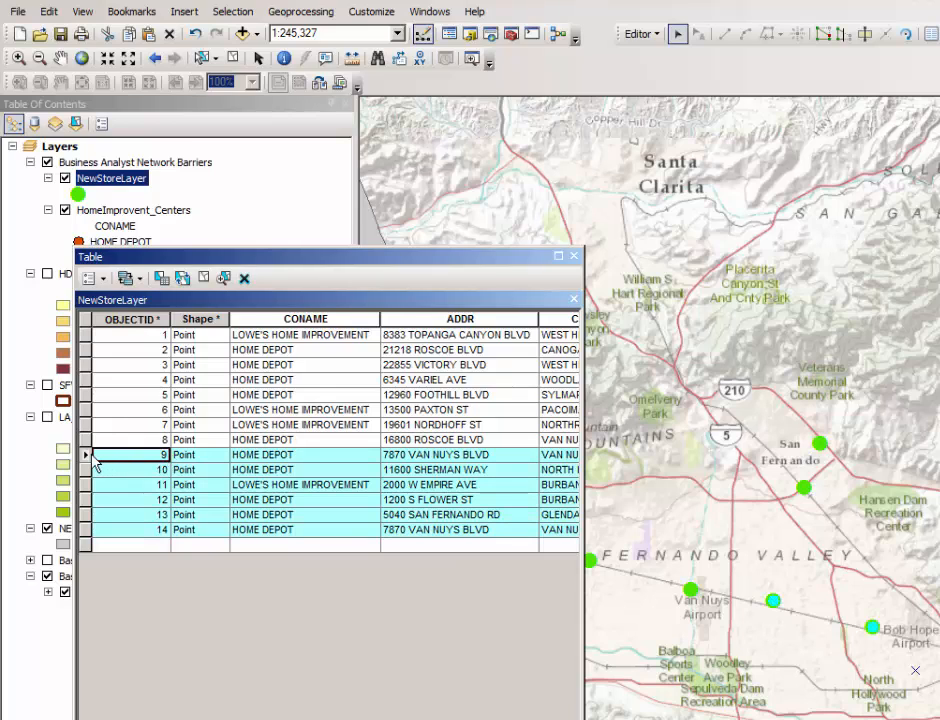
pyautogui.click(97, 458)
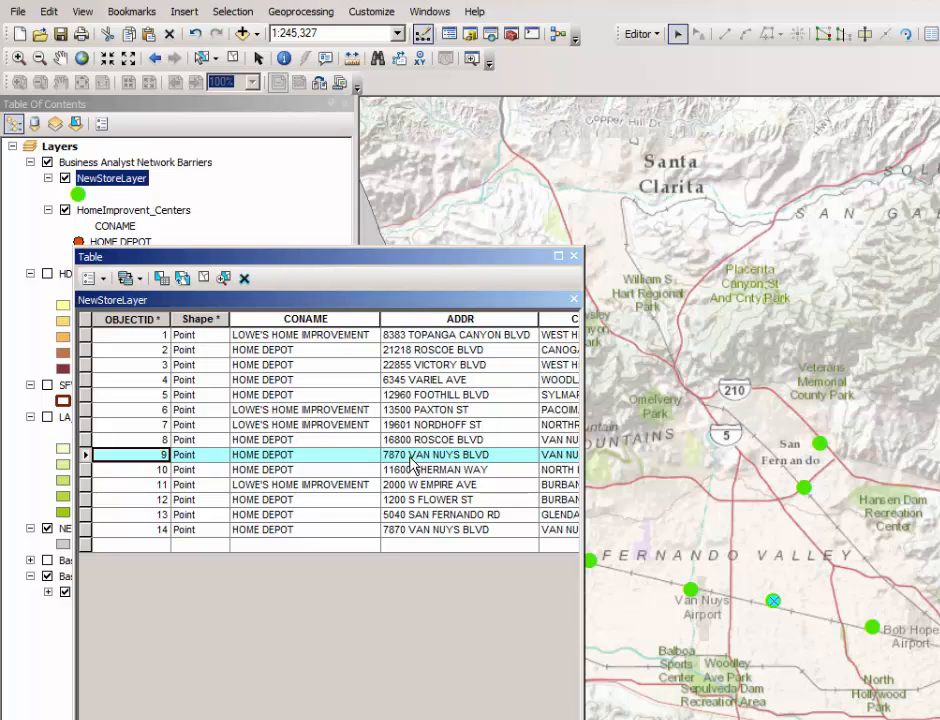
# Enter a made-up Ventura Blvd street address in the duplicate record's ADDR field, set CITY16 to Reseda and close the table
pyautogui.click(86, 531)
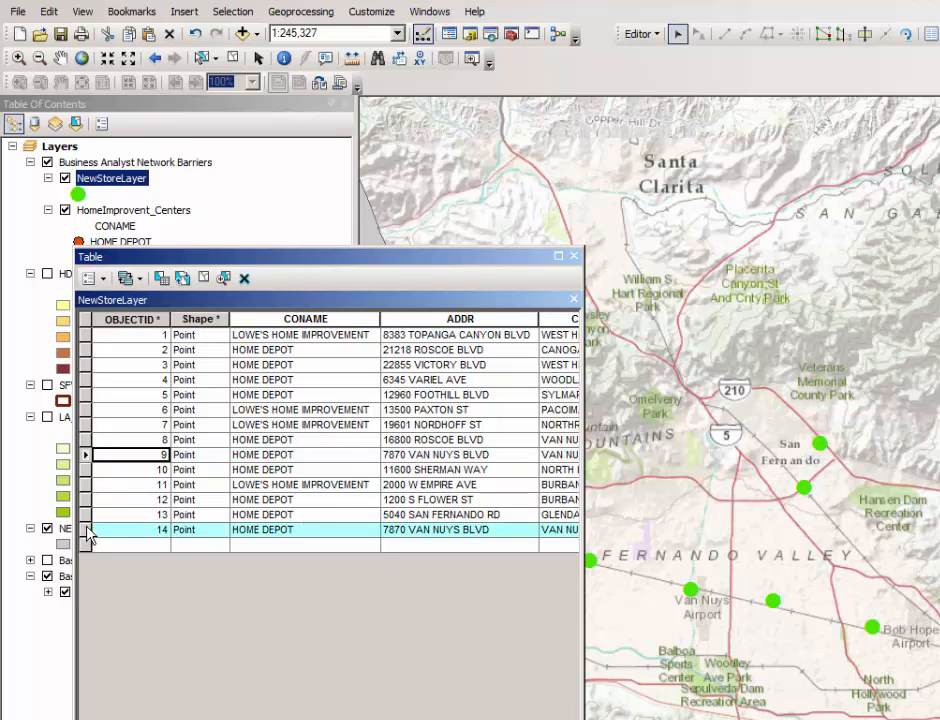
pyautogui.click(444, 530)
pyautogui.moveTo(500, 530); pyautogui.dragTo(354, 530)
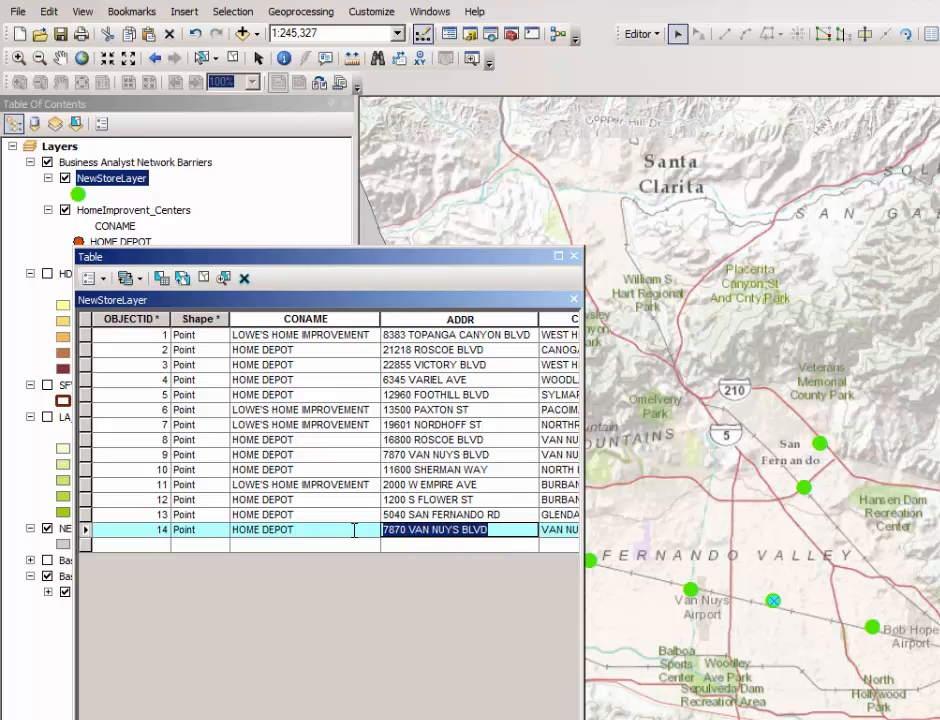
pyautogui.write('12')
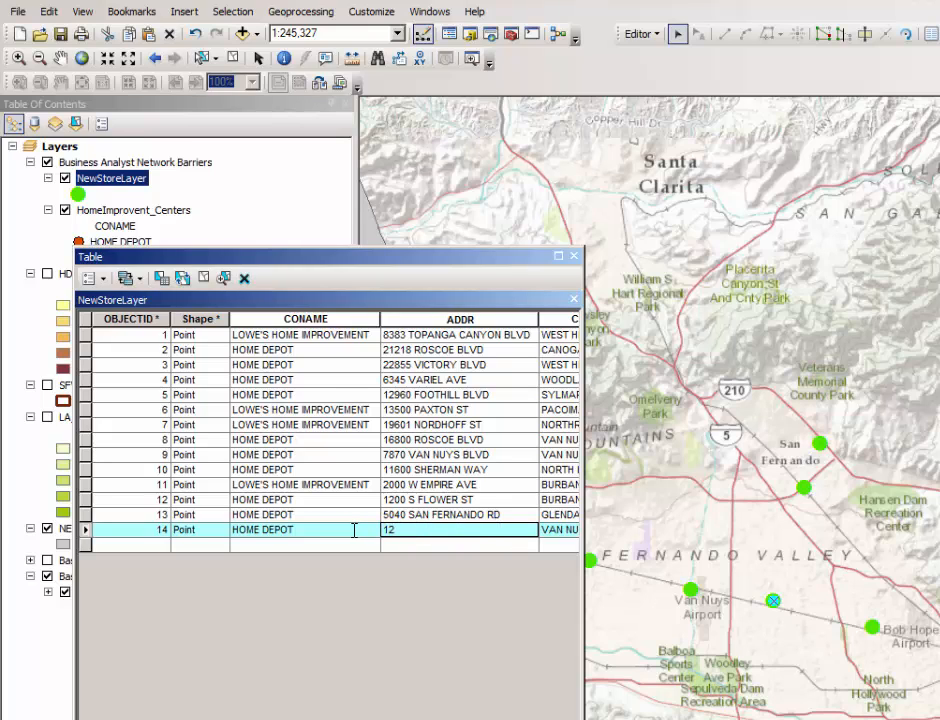
pyautogui.write('34 Ventura Blvd')
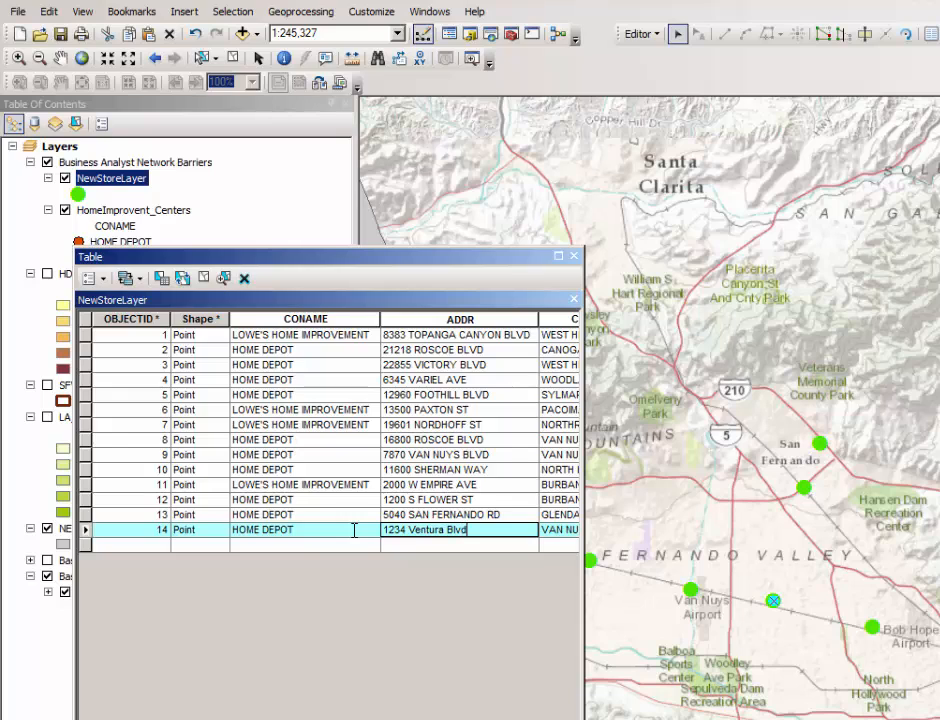
pyautogui.press('Tab')
pyautogui.write('R')
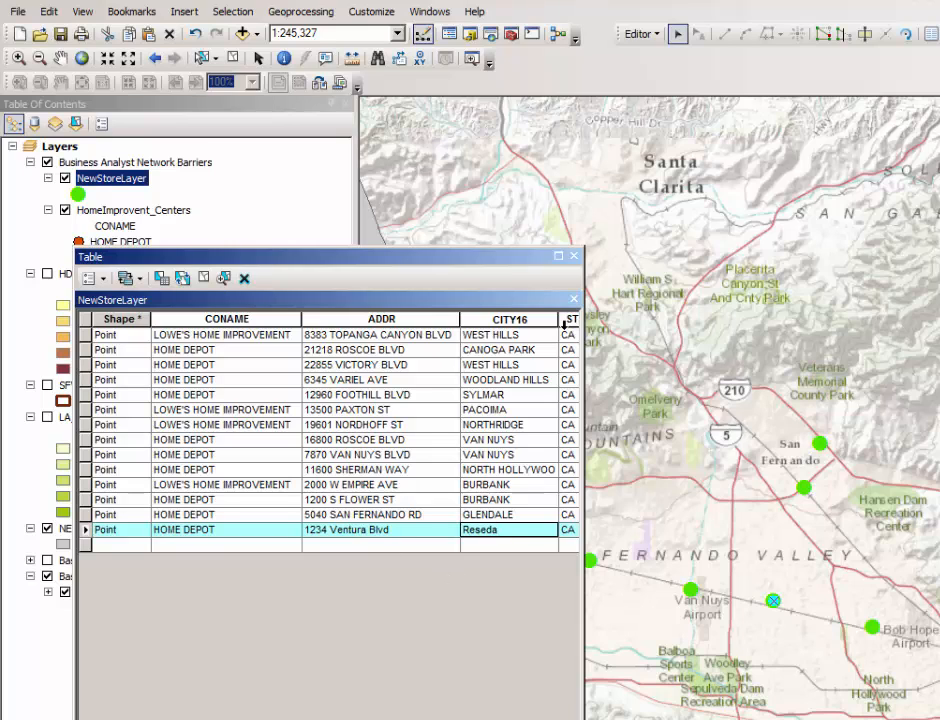
pyautogui.click(573, 260)
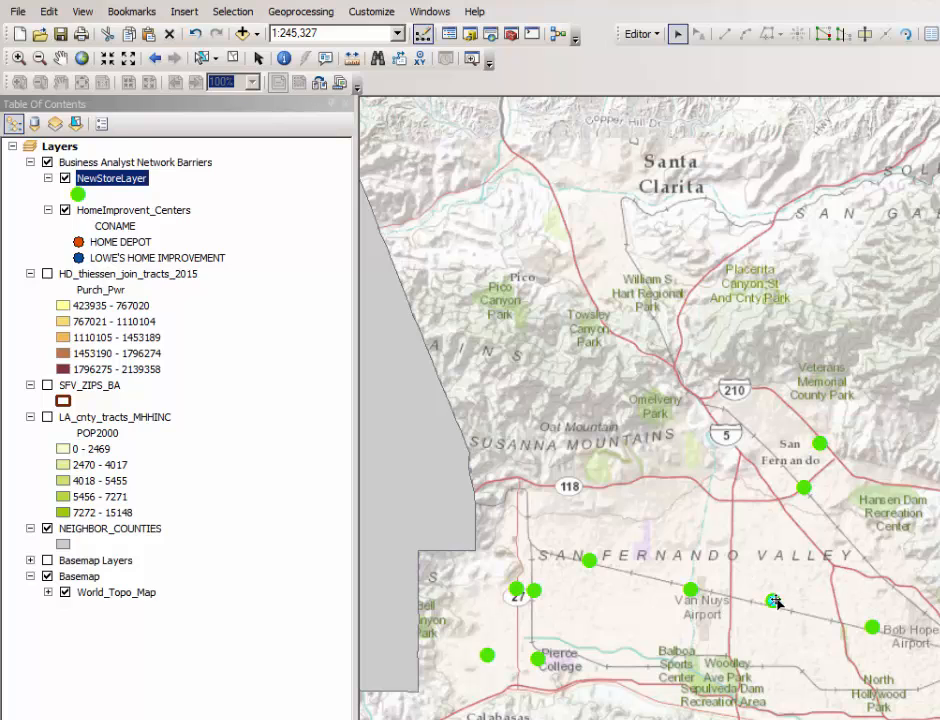
# Move the duplicate store point south to Ventura Blvd, just below Highway 101 and southeast of the Sepulveda Dam Recreation Area
pyautogui.click(774, 600)
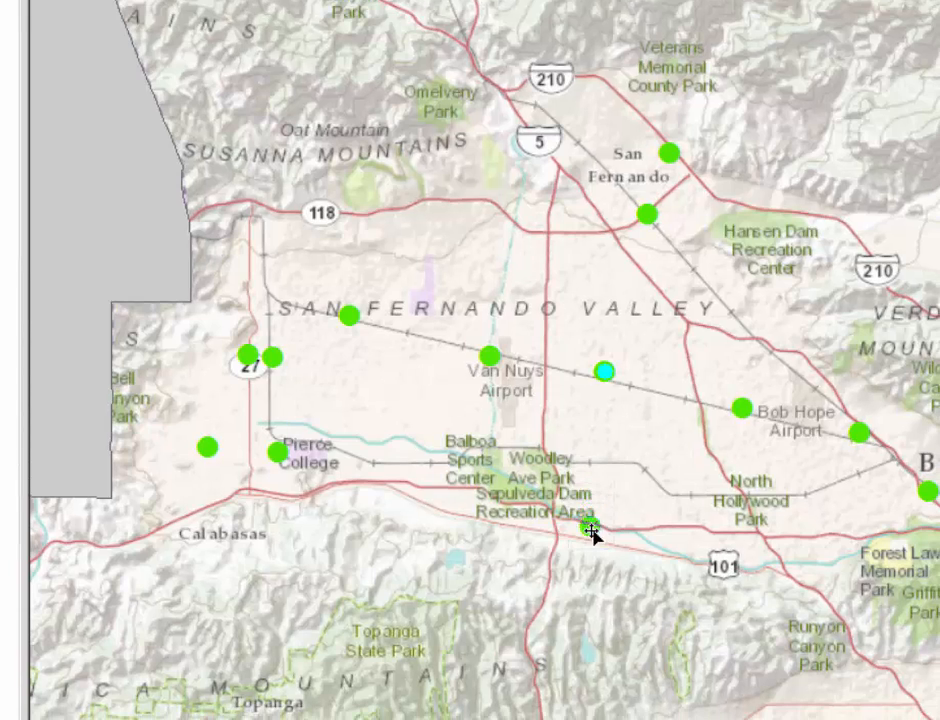
pyautogui.moveTo(591, 531); pyautogui.dragTo(601, 542)
pyautogui.click(600, 541)
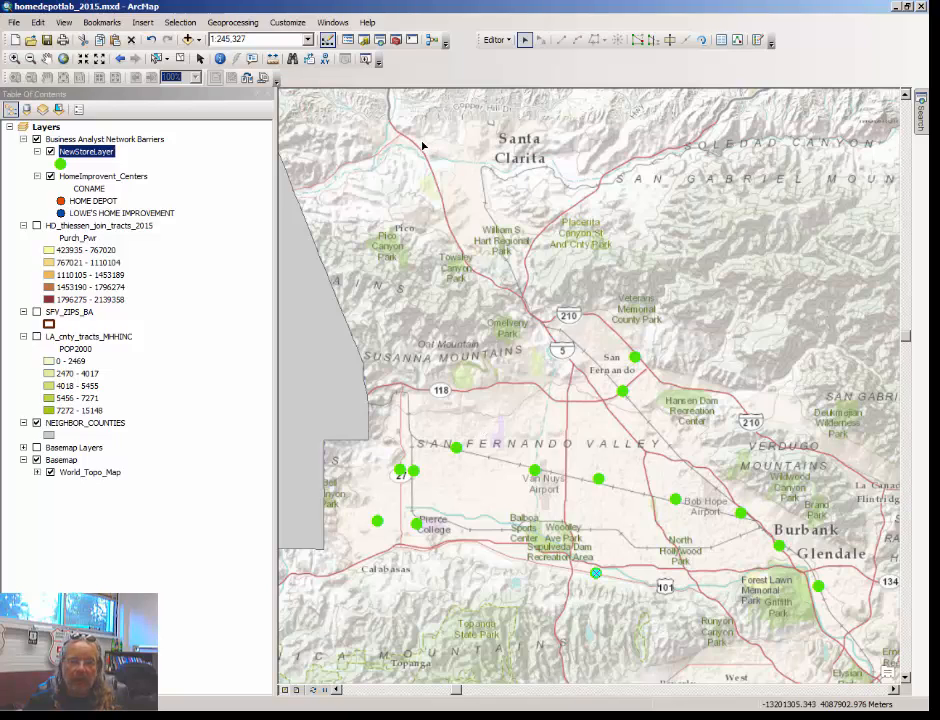
# Save the edits to NewStoreLayer and stop editing
pyautogui.click(498, 40)
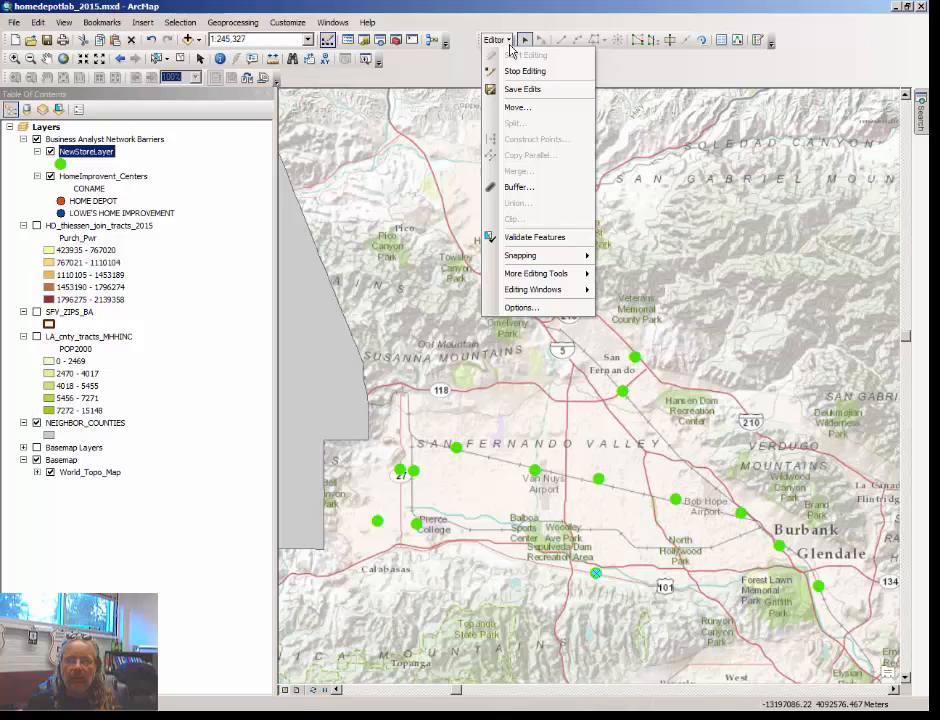
pyautogui.click(514, 89)
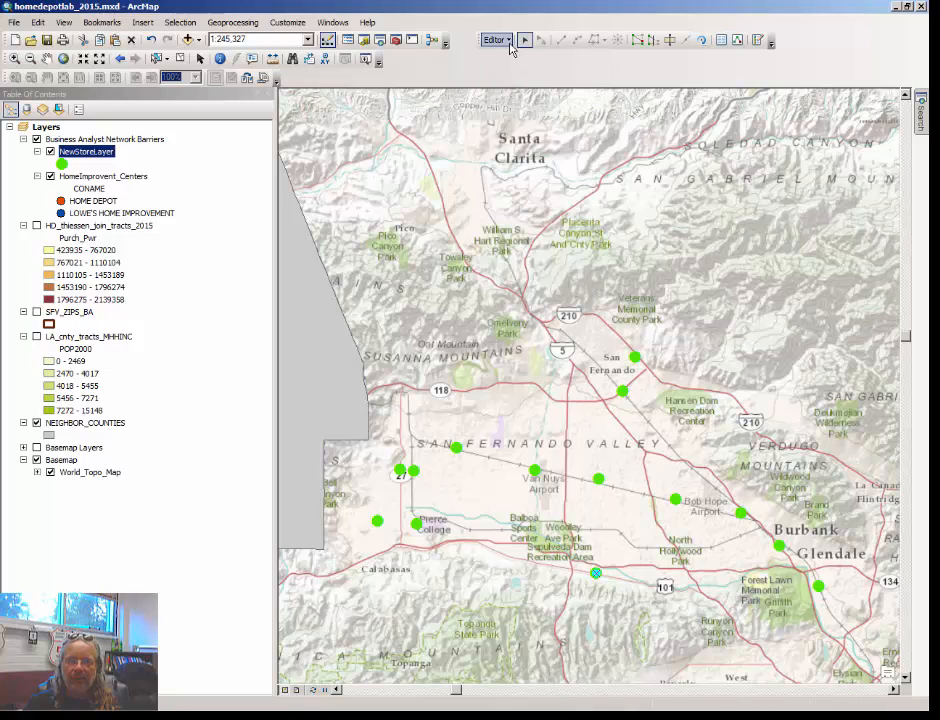
pyautogui.click(510, 45)
pyautogui.click(522, 69)
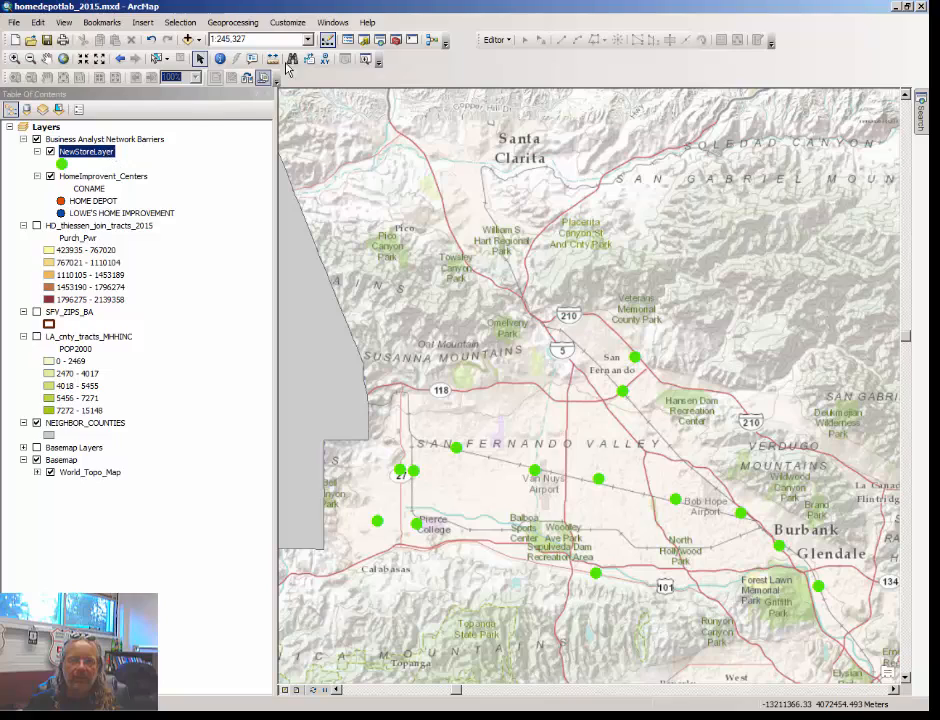
# Start the Create Thiessen Polygons tool from the Proximity analysis tools with NewStoreLayer as the input features
pyautogui.click(396, 42)
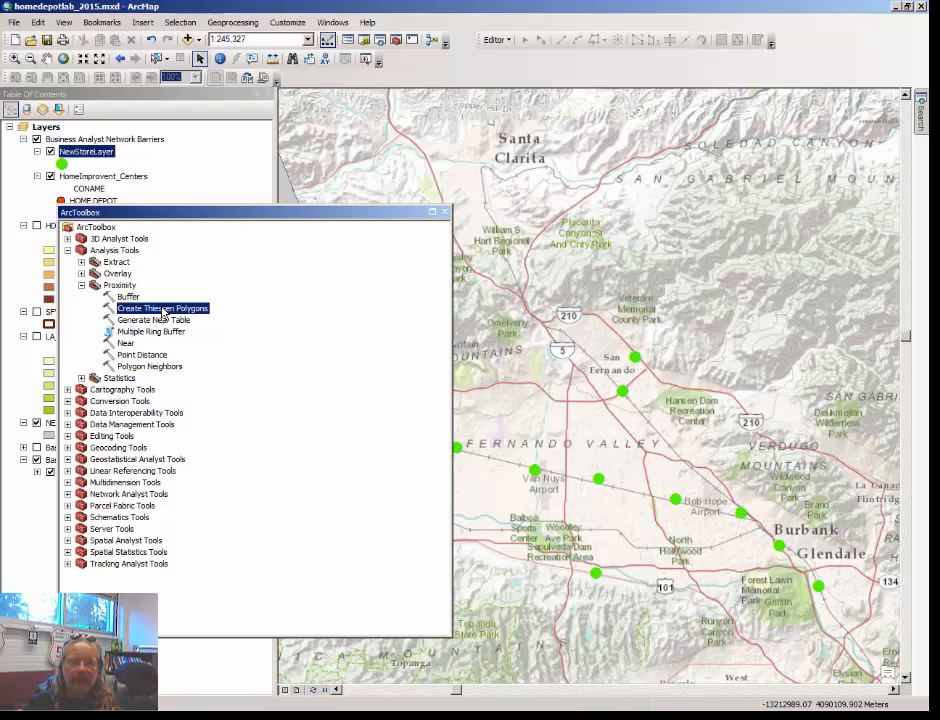
pyautogui.doubleClick(160, 309)
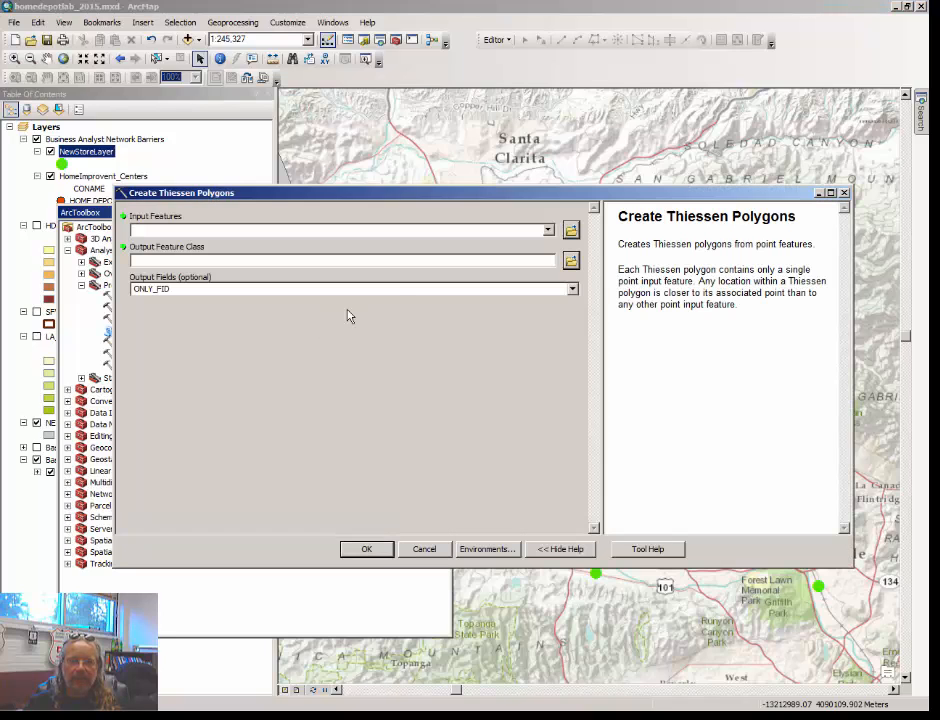
pyautogui.click(548, 229)
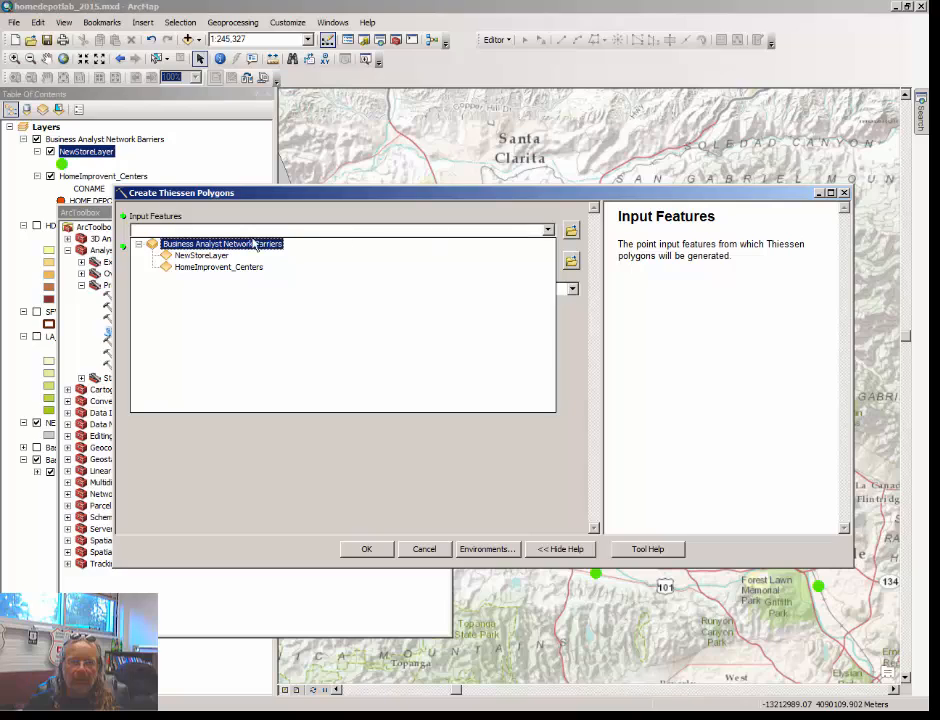
pyautogui.click(203, 257)
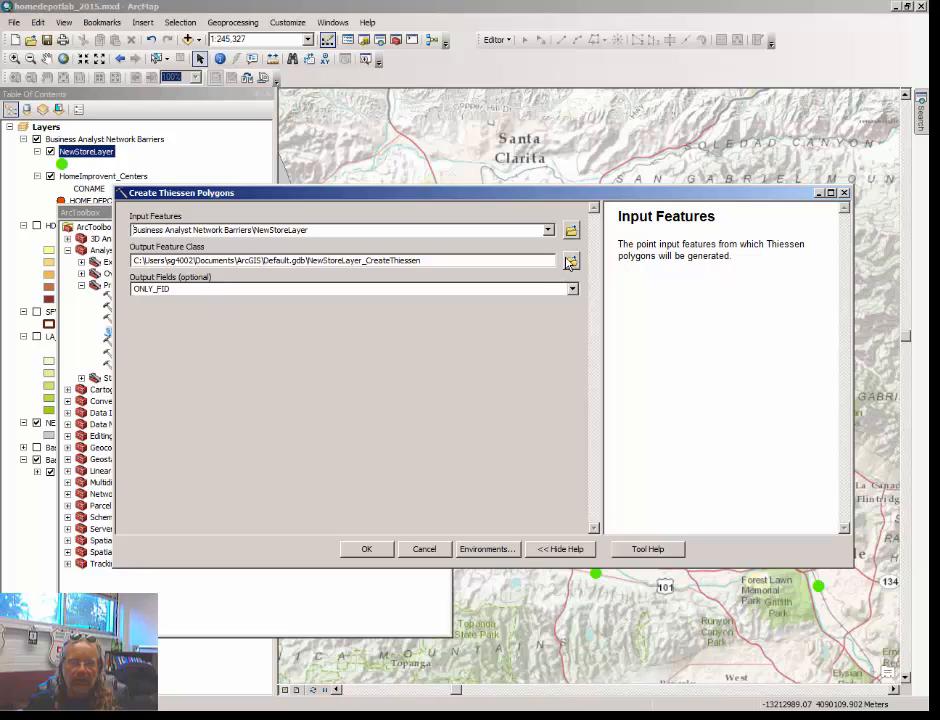
# Set the output feature class to newstorethiessen in homedepot.gdb under the Z:\ drive's 340 folder, run the tool and close the toolbox
pyautogui.click(452, 261)
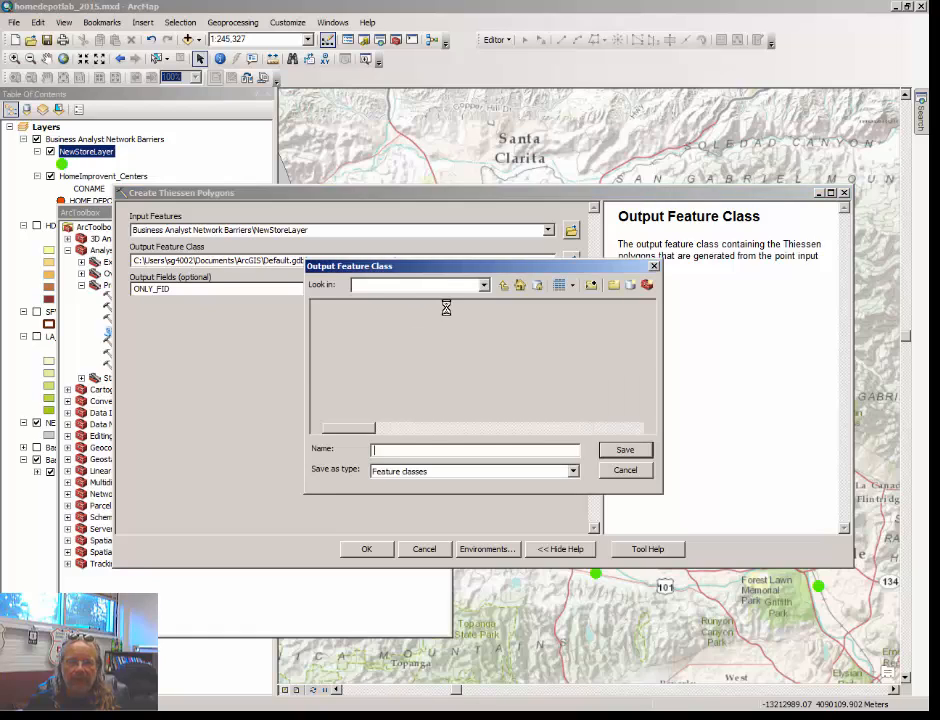
pyautogui.click(484, 285)
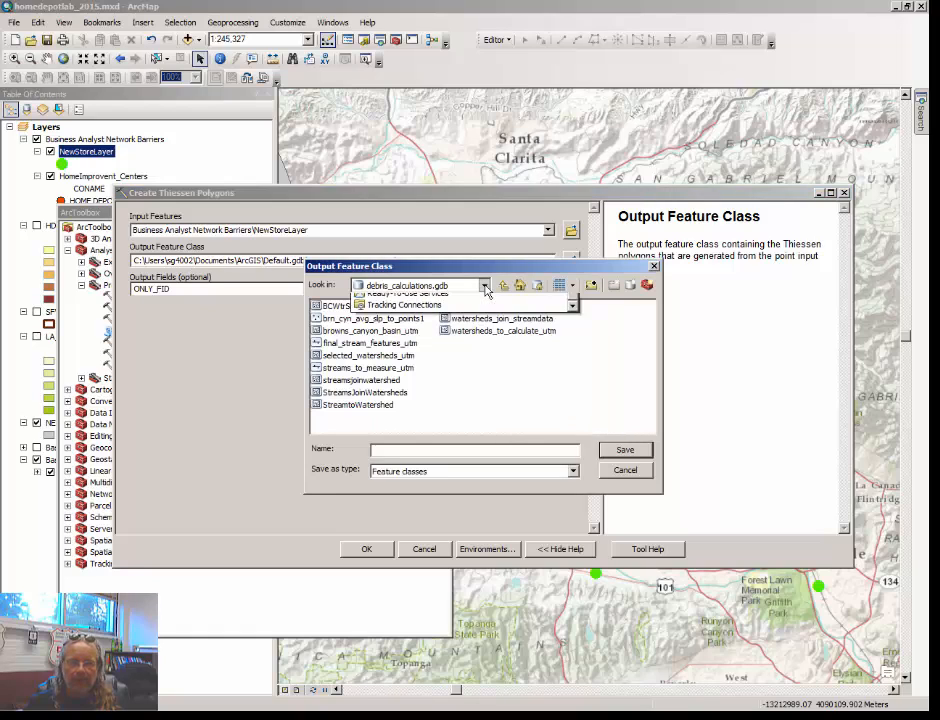
pyautogui.click(422, 394)
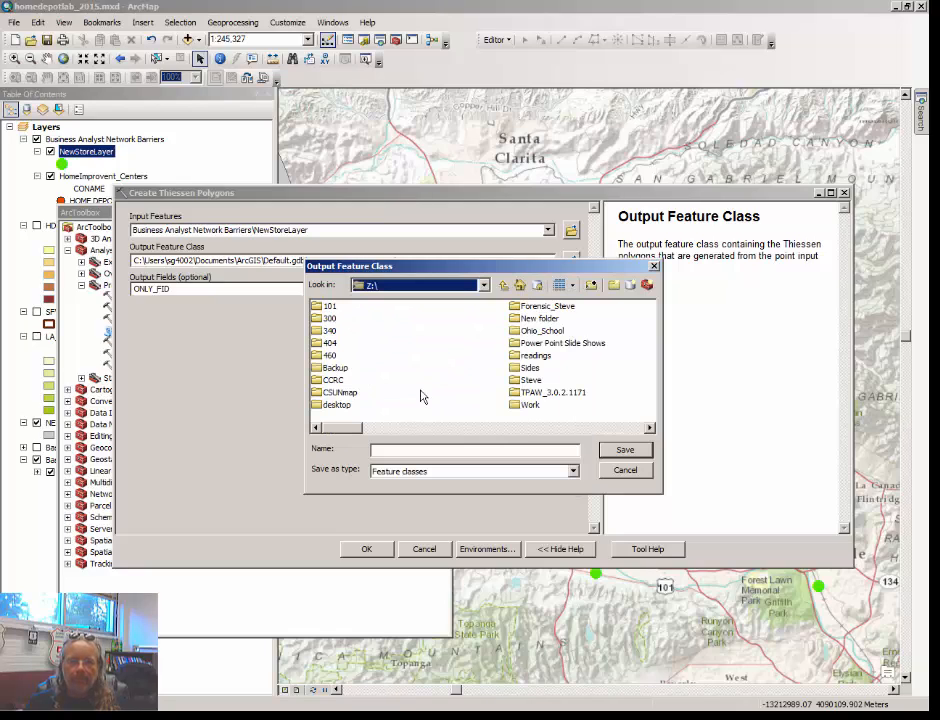
pyautogui.doubleClick(331, 332)
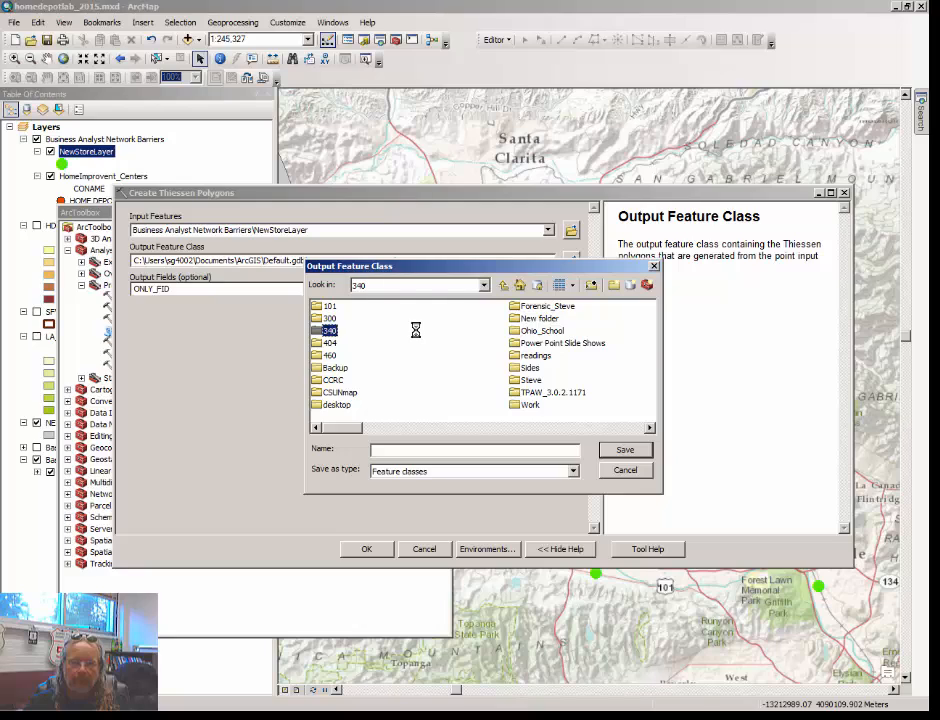
pyautogui.doubleClick(343, 393)
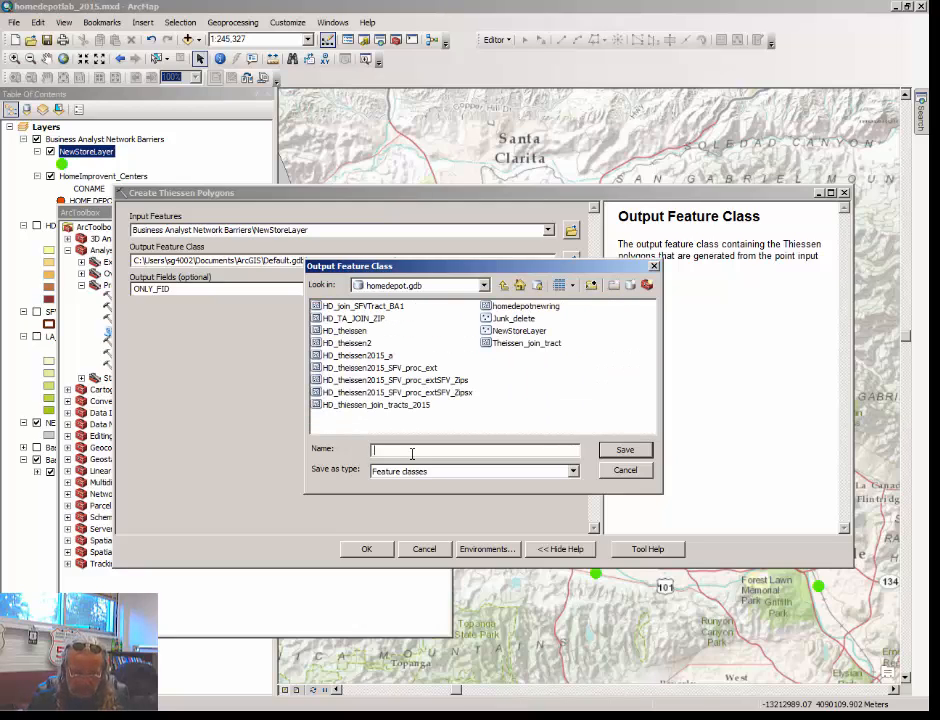
pyautogui.write('newstorethiessen')
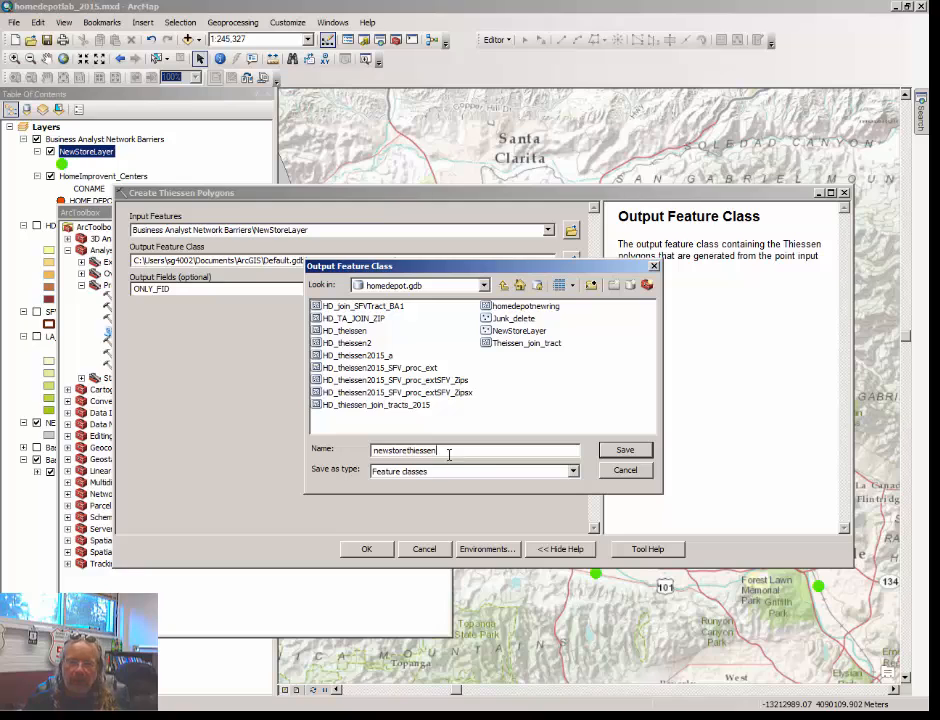
pyautogui.click(643, 451)
pyautogui.click(368, 550)
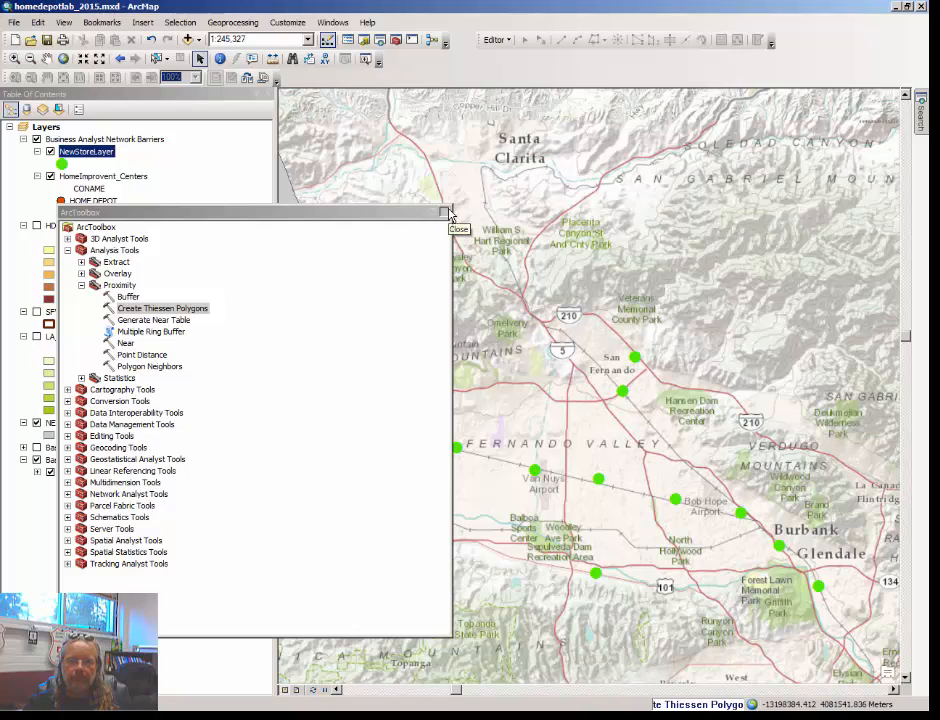
pyautogui.click(447, 212)
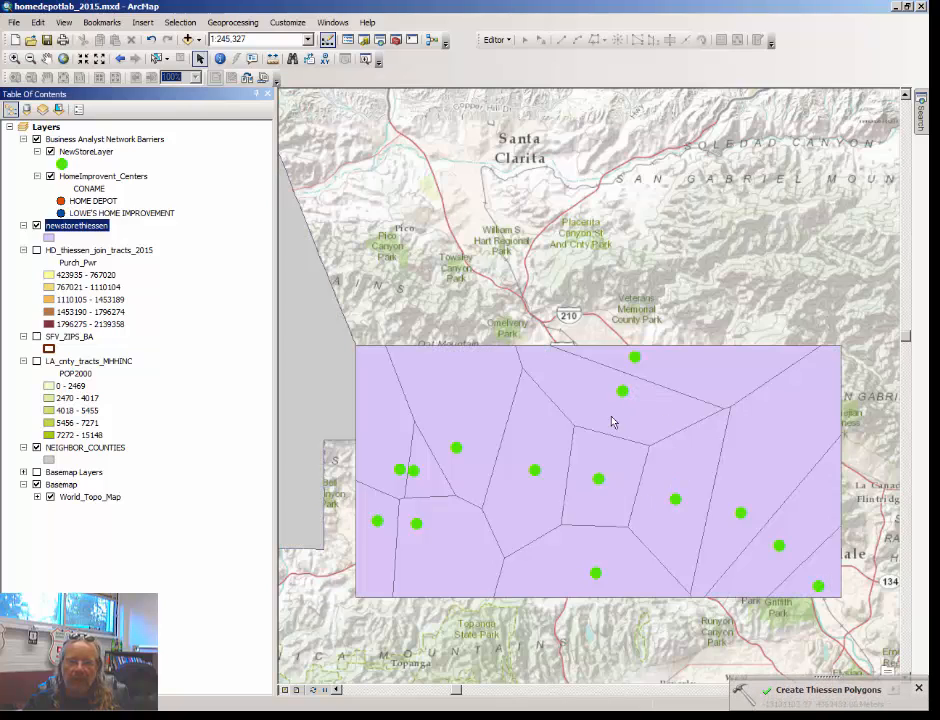
# Symbolize the newstorethiessen layer with a hollow fill and a red outline of width 2
pyautogui.click(50, 238)
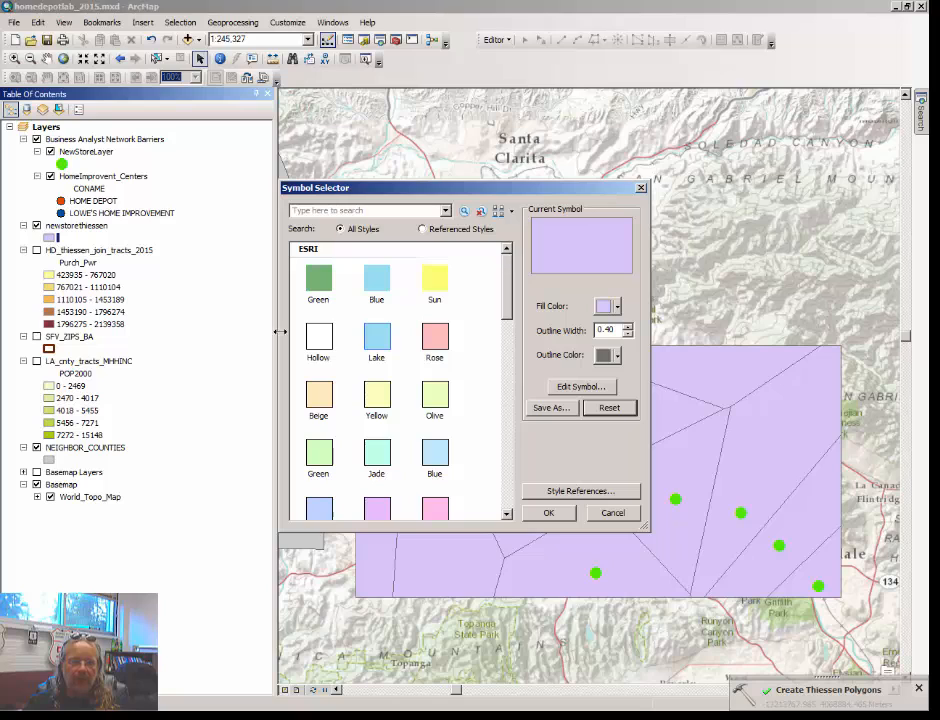
pyautogui.click(319, 338)
pyautogui.click(619, 357)
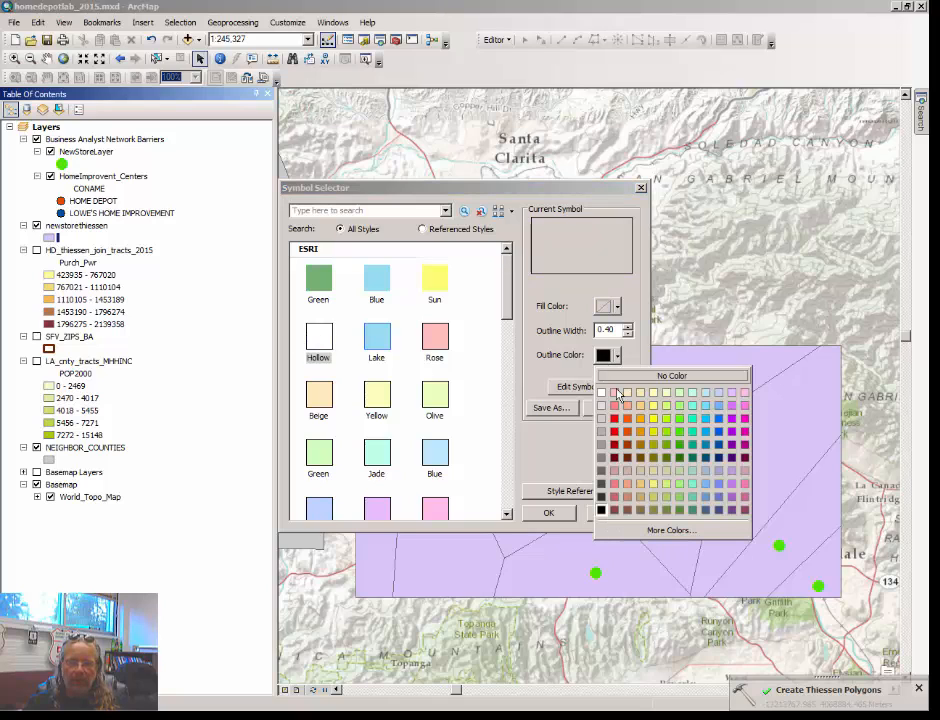
pyautogui.click(616, 423)
pyautogui.click(628, 327)
pyautogui.click(628, 327)
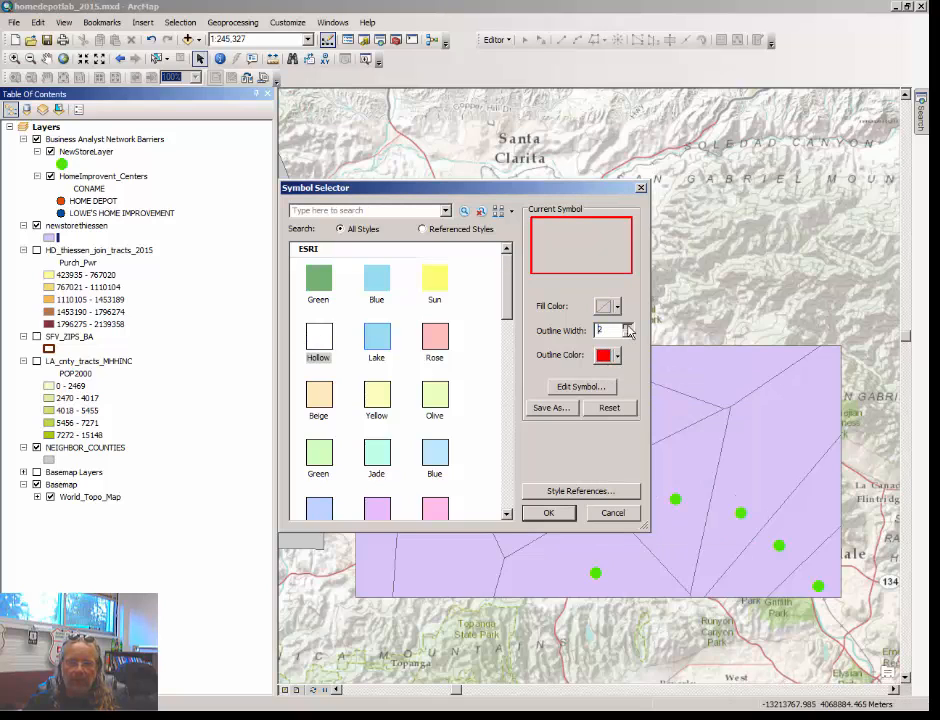
pyautogui.click(560, 516)
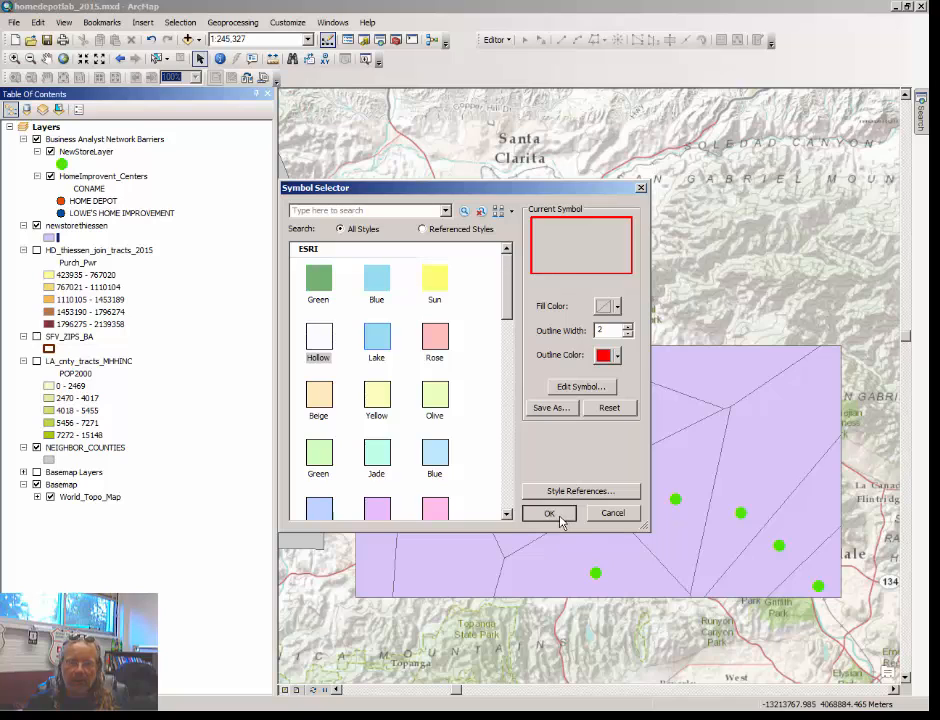
# Display HD_thiessen_join_tracts_2015 to compare it with the new polygons, and replace it with the LA_cnty_tracts_MHHINC layer
pyautogui.click(36, 255)
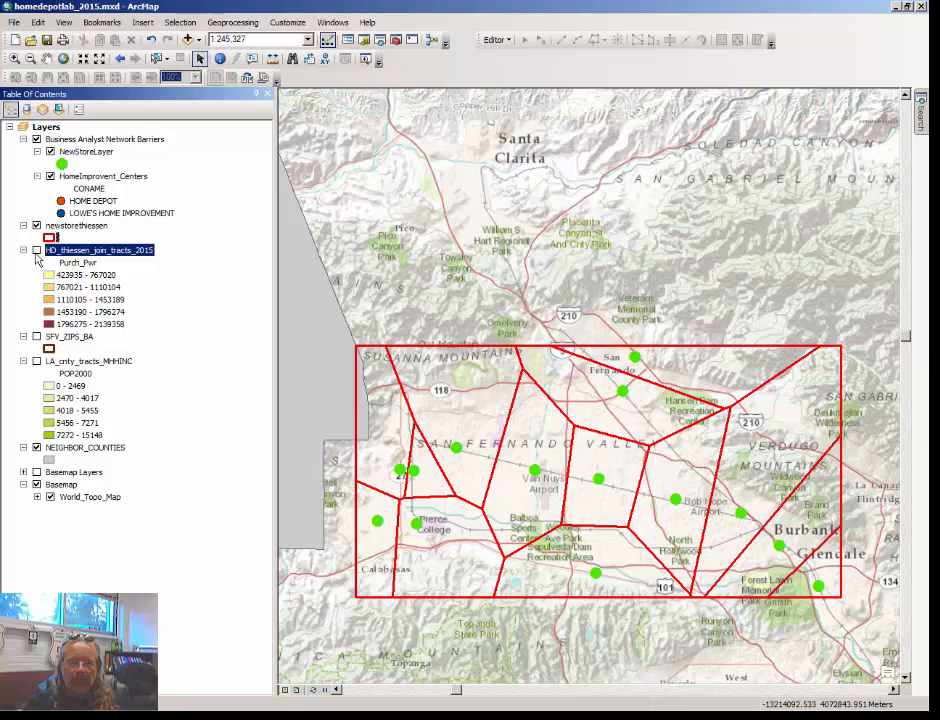
pyautogui.click(37, 251)
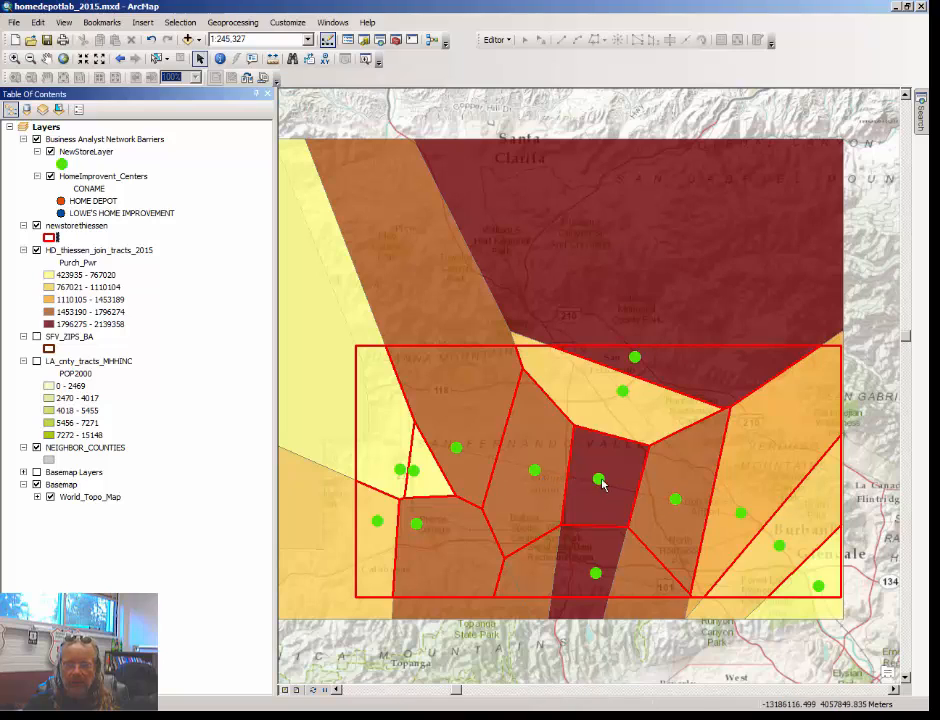
pyautogui.click(36, 250)
pyautogui.click(37, 361)
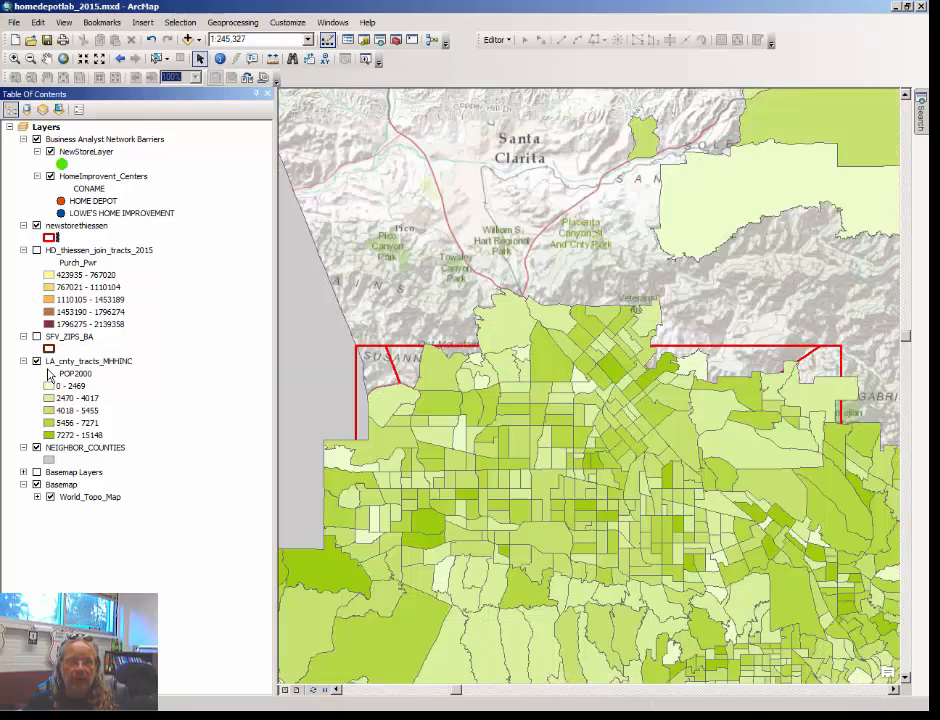